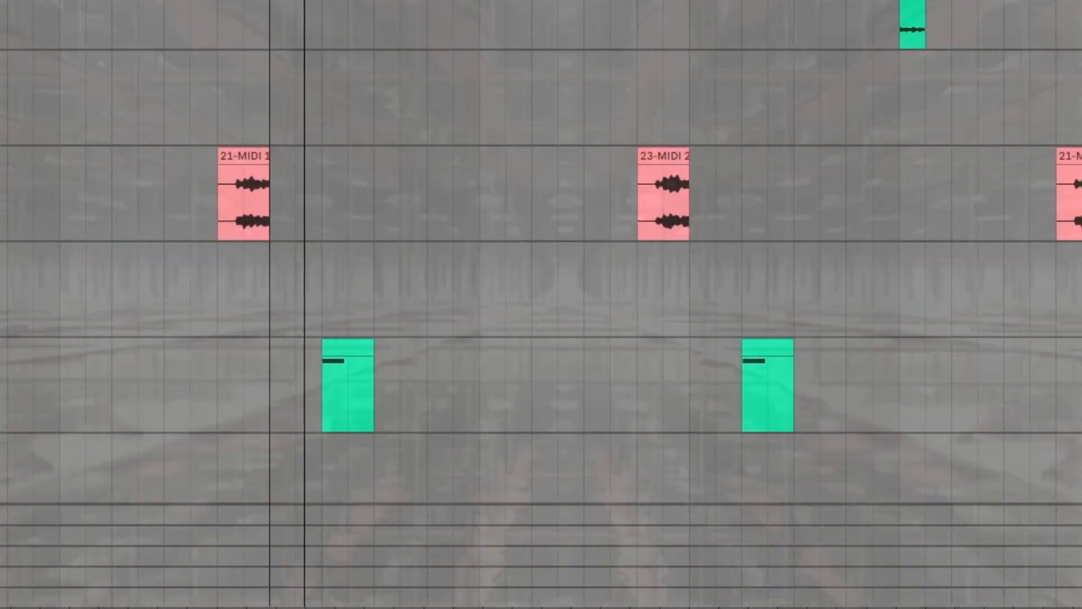
Look over the arrangement's vocal, hat, kick and bass tracks while Drop 1 plays, and stop playback around bar 81
scroll(542, 251, up, 2)
scroll(542, 252, up, 20)
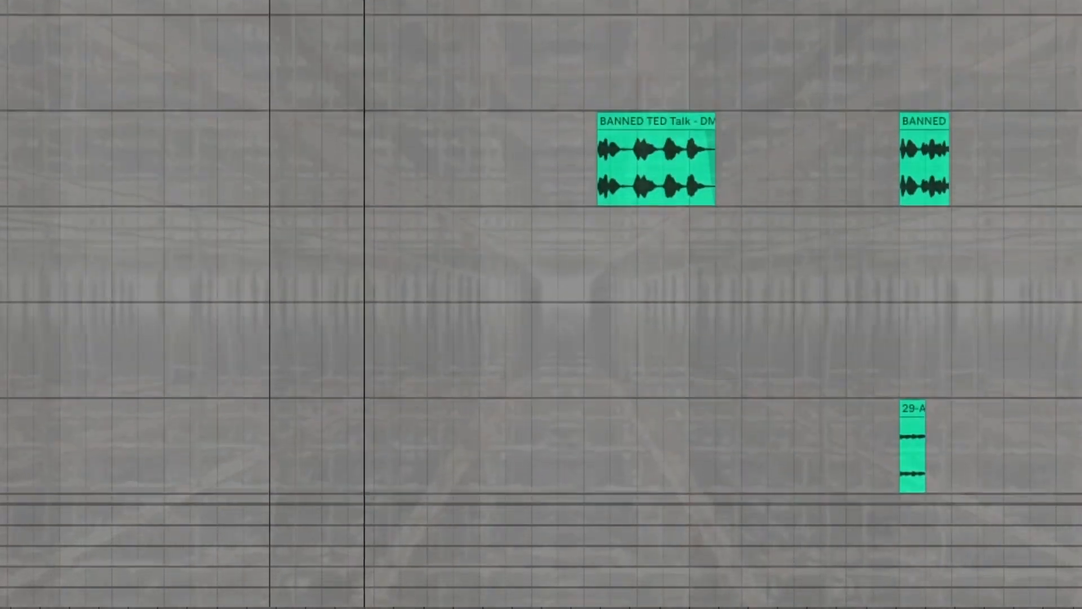
scroll(541, 251, up, 20)
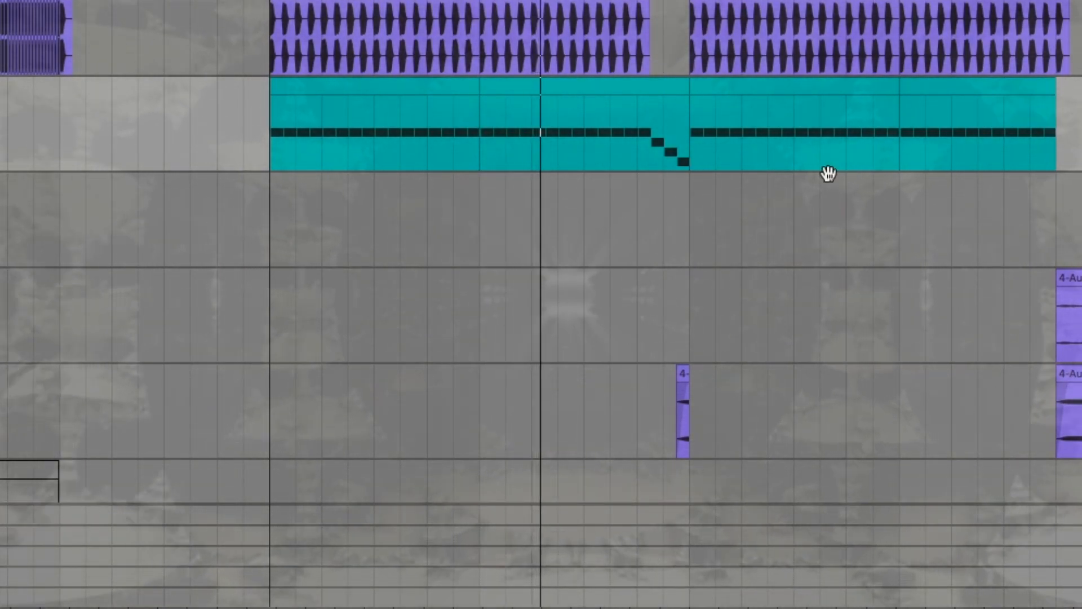
scroll(575, 77, down, 15)
scroll(575, 78, right, 8)
scroll(558, 145, down, 3)
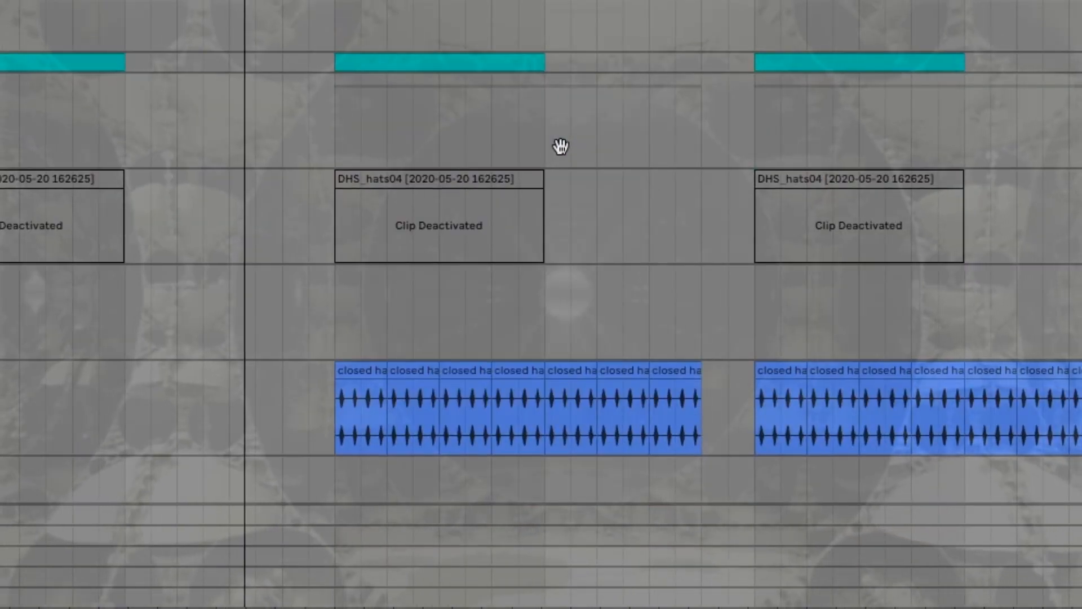
scroll(580, 297, up, 10)
drag(564, 287, 616, 323)
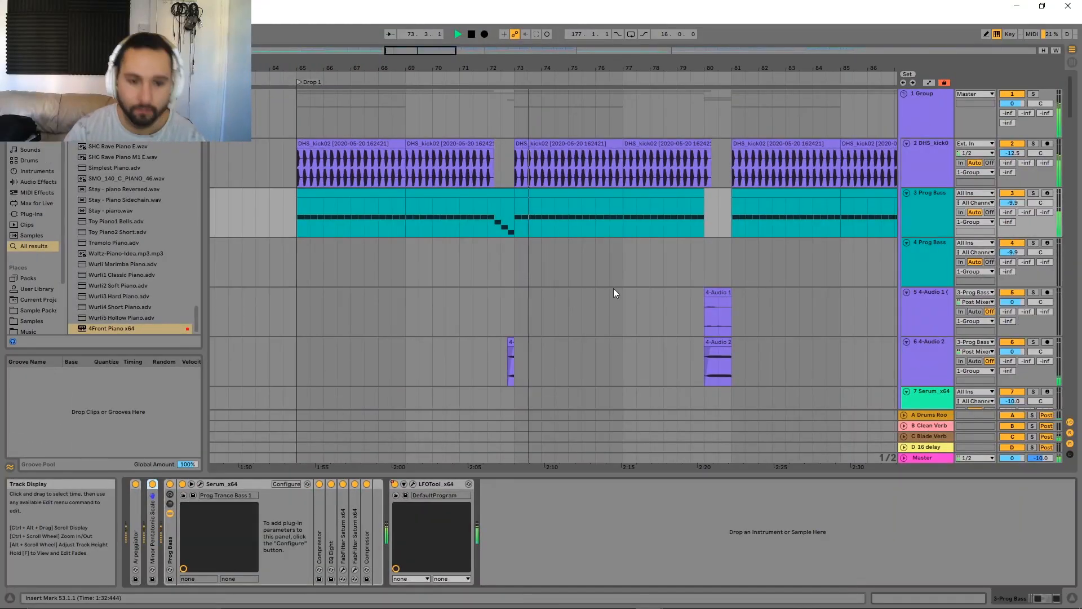
scroll(708, 299, down, 3)
drag(618, 336, 536, 363)
drag(595, 270, 530, 306)
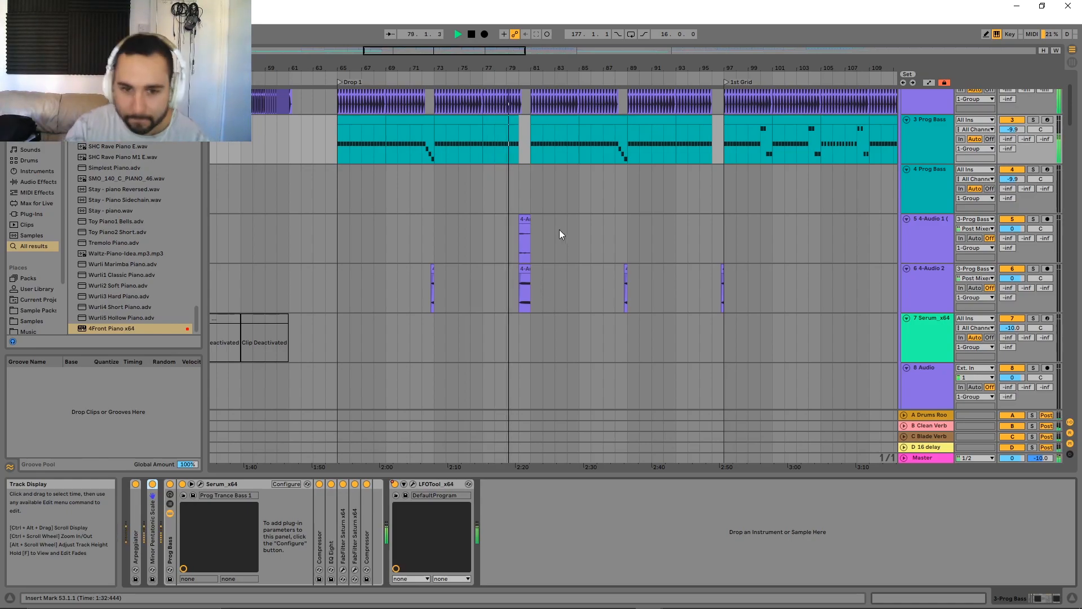
drag(554, 215, 548, 254)
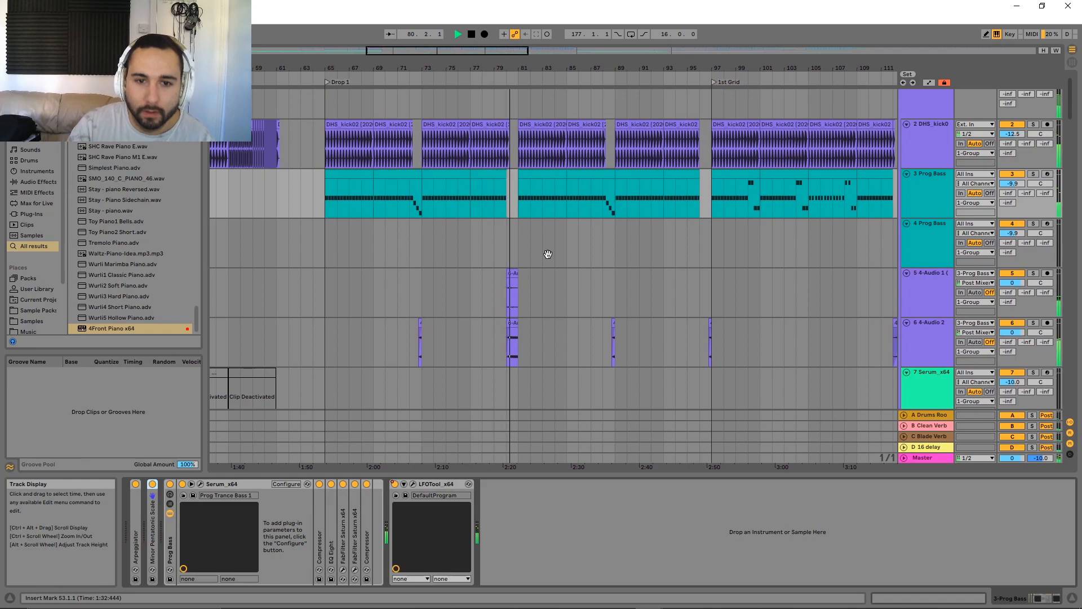
key(space)
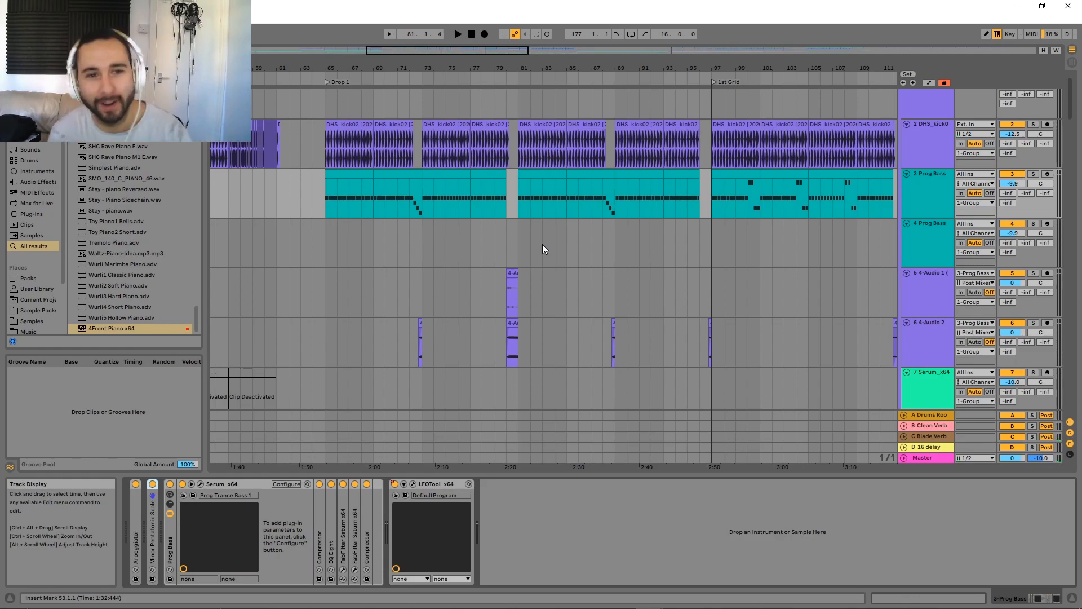
Select the first MIDI clip of the 3 Prog Bass track at the start of Drop 1
drag(498, 248, 551, 321)
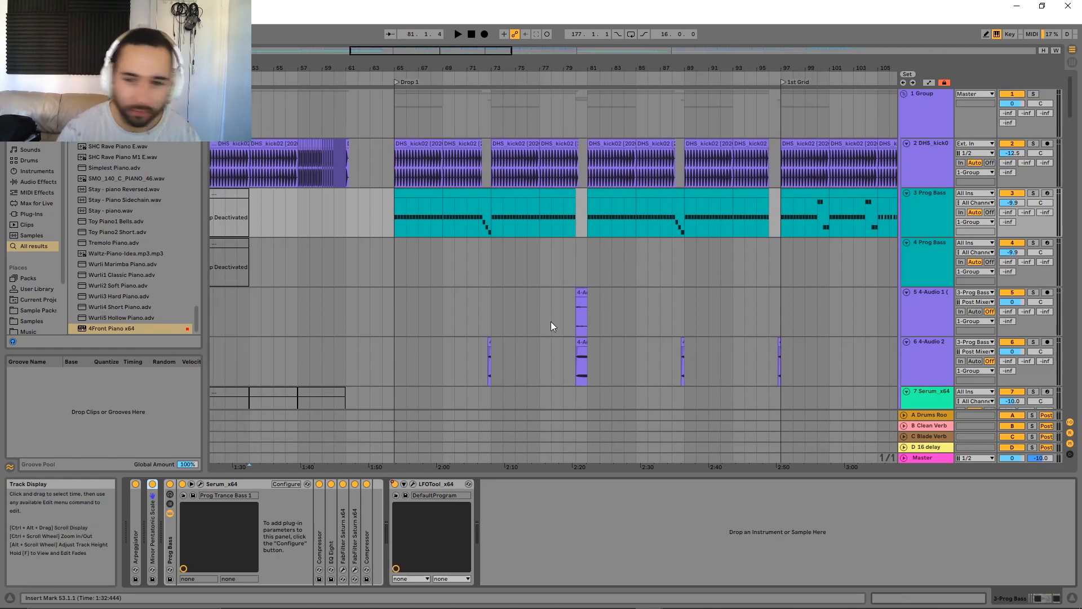
drag(550, 322, 473, 228)
click(418, 190)
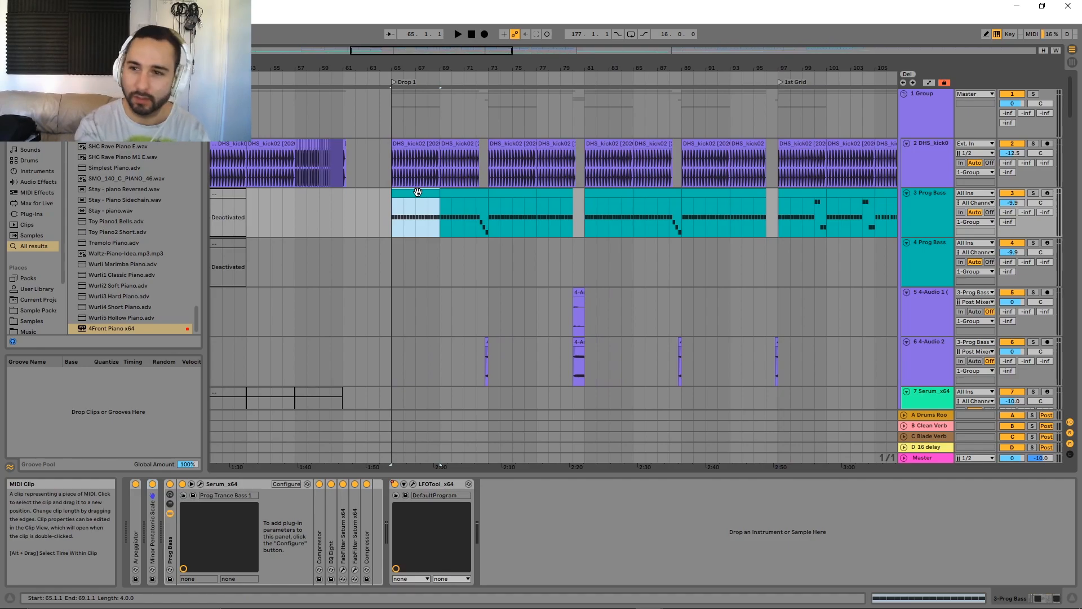
Unfold the Arpeggiator on the 3 Prog Bass track and take a brief look at the track's Serum instrument
drag(552, 152, 509, 173)
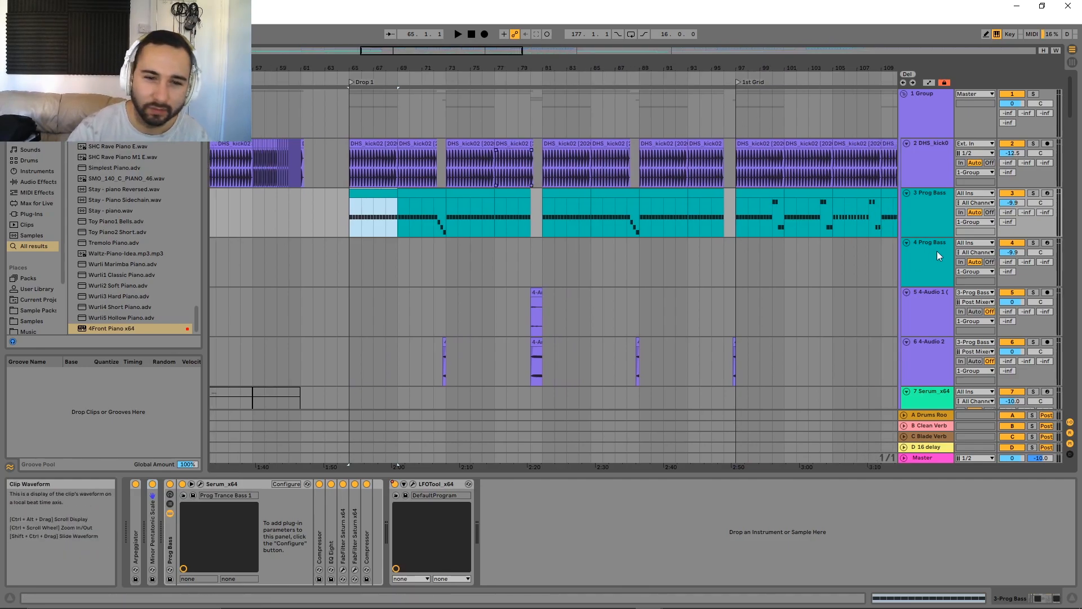
click(949, 213)
double_click(136, 540)
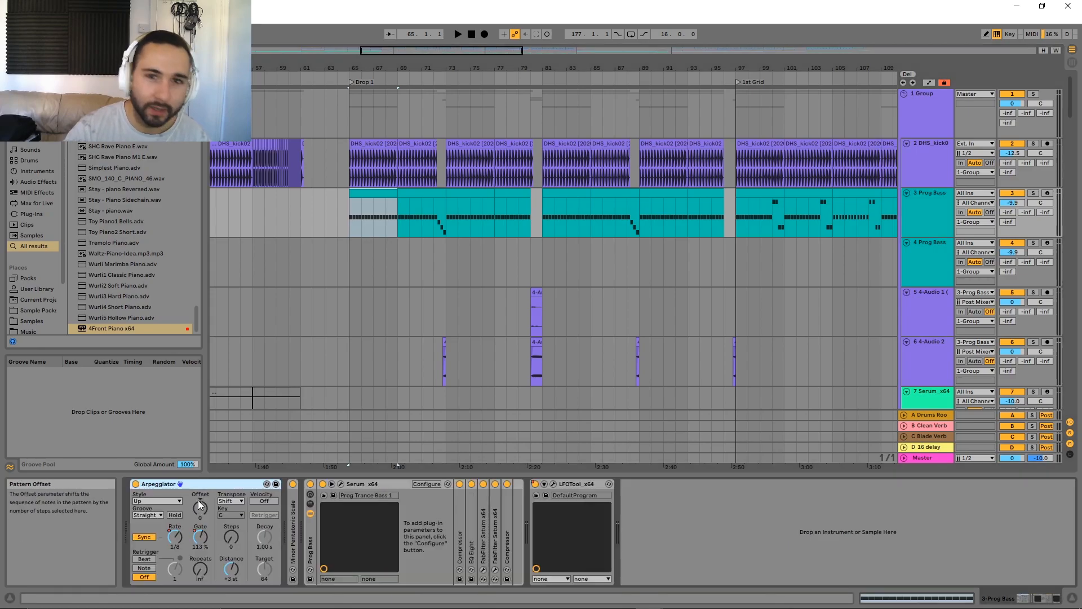
click(925, 215)
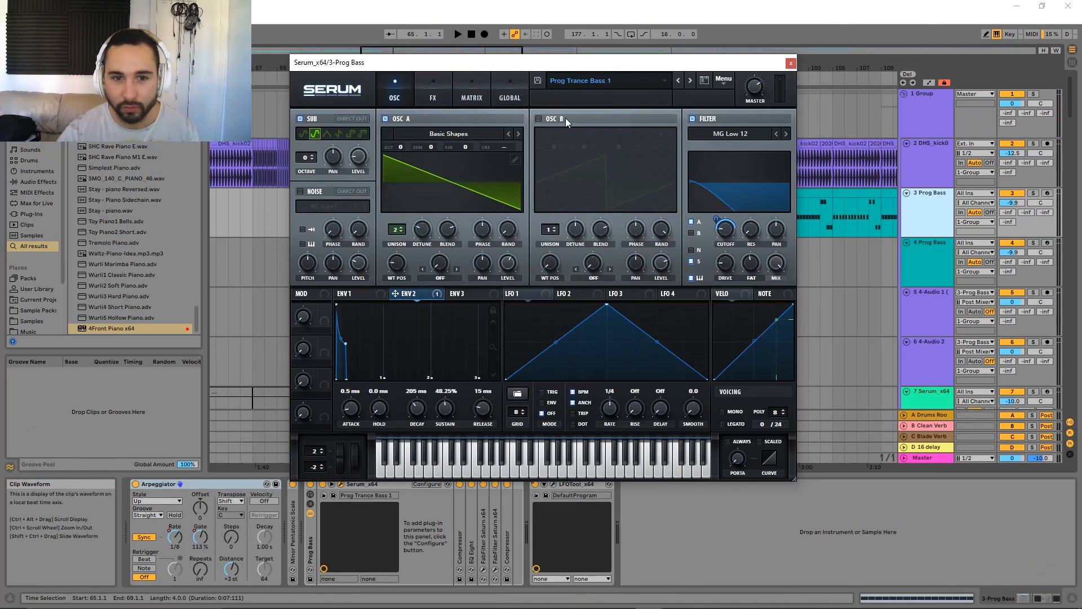
click(790, 63)
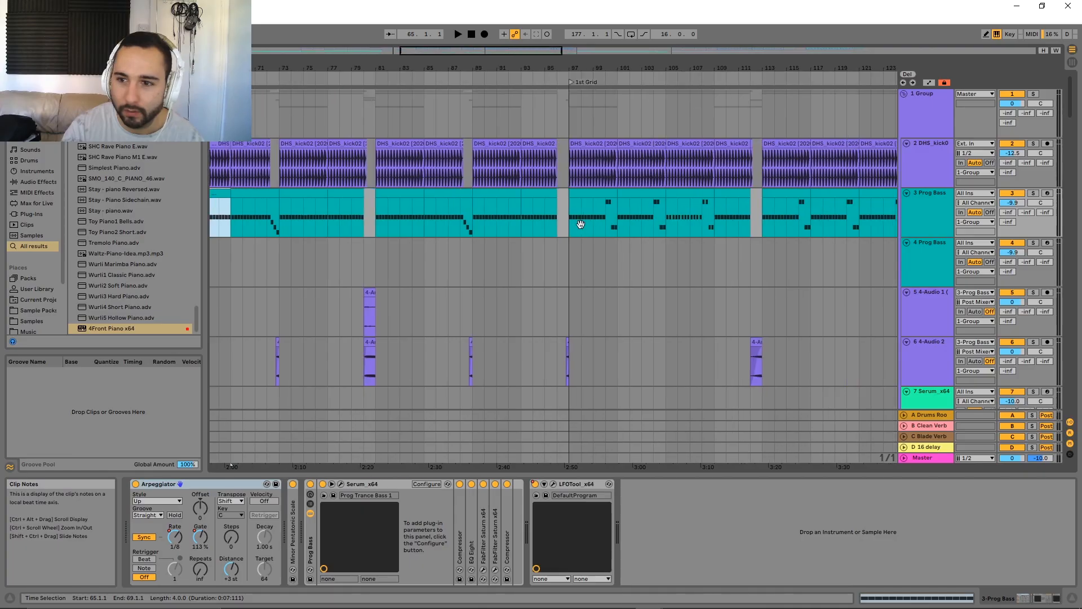
Audition the 3 Prog Bass track in Drop 1 from bar 65 and stop playback
key(w)
key(space)
click(922, 211)
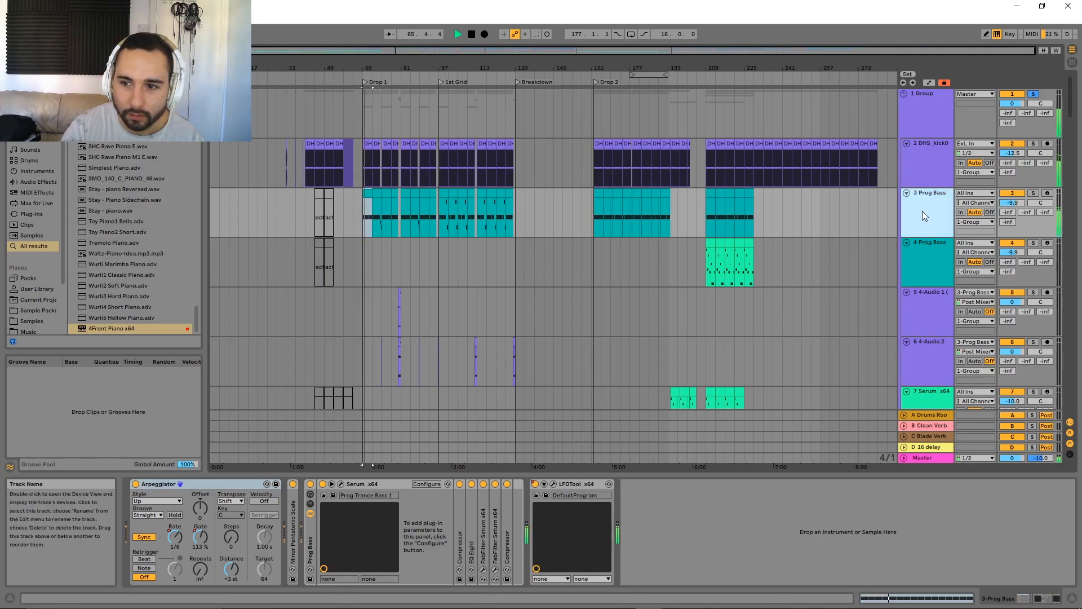
key(space)
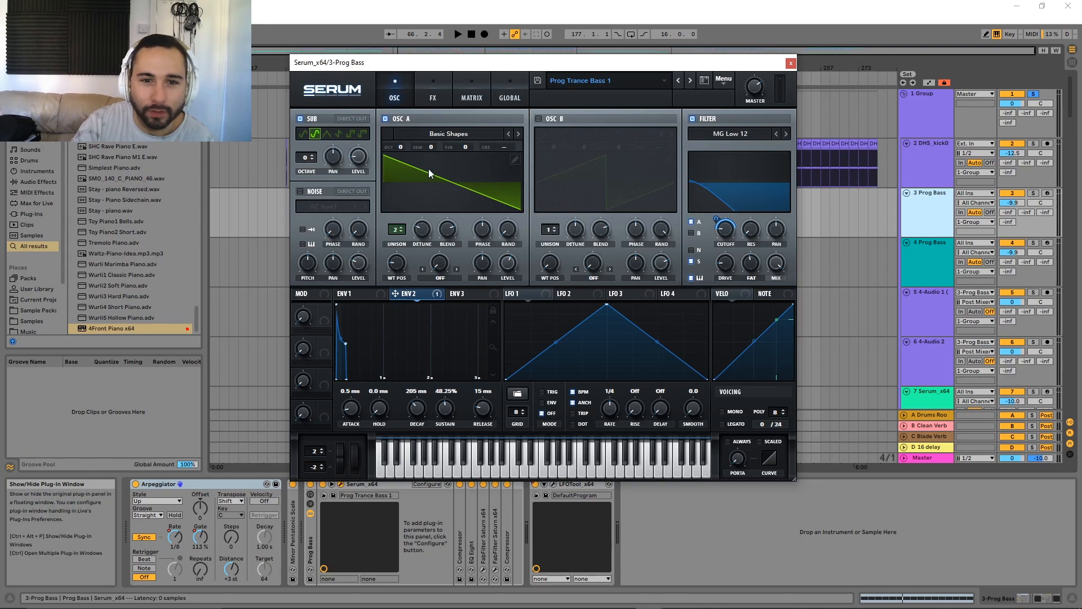
Examine oscillator A's Analog wavetable, wavetable position and unison settings in Serum, and play the bass from bar 65 with Serum open
click(453, 132)
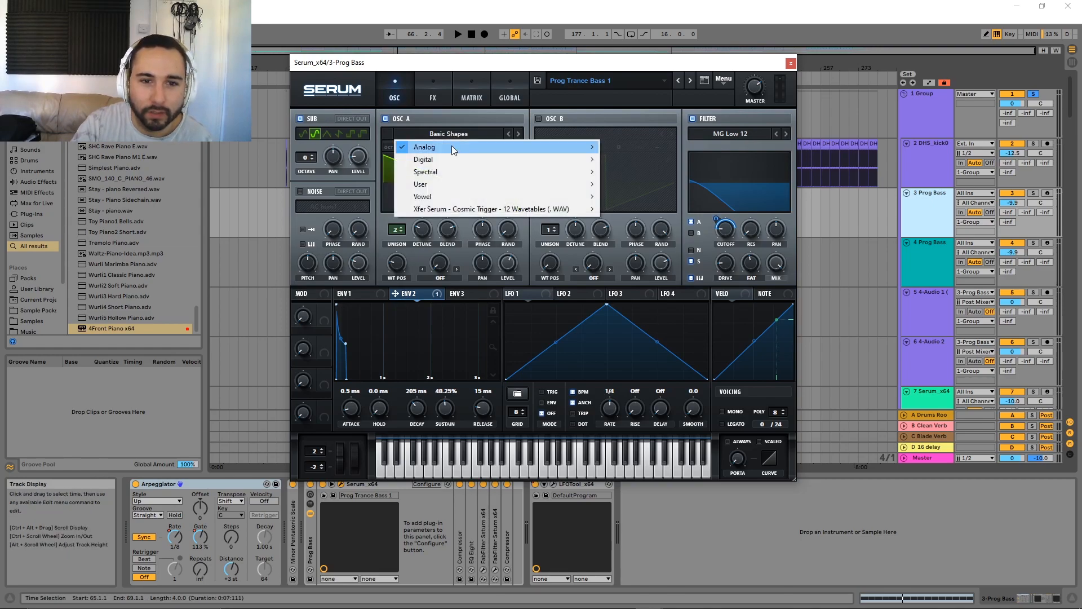
mouse_move(452, 146)
click(645, 202)
drag(398, 267, 399, 225)
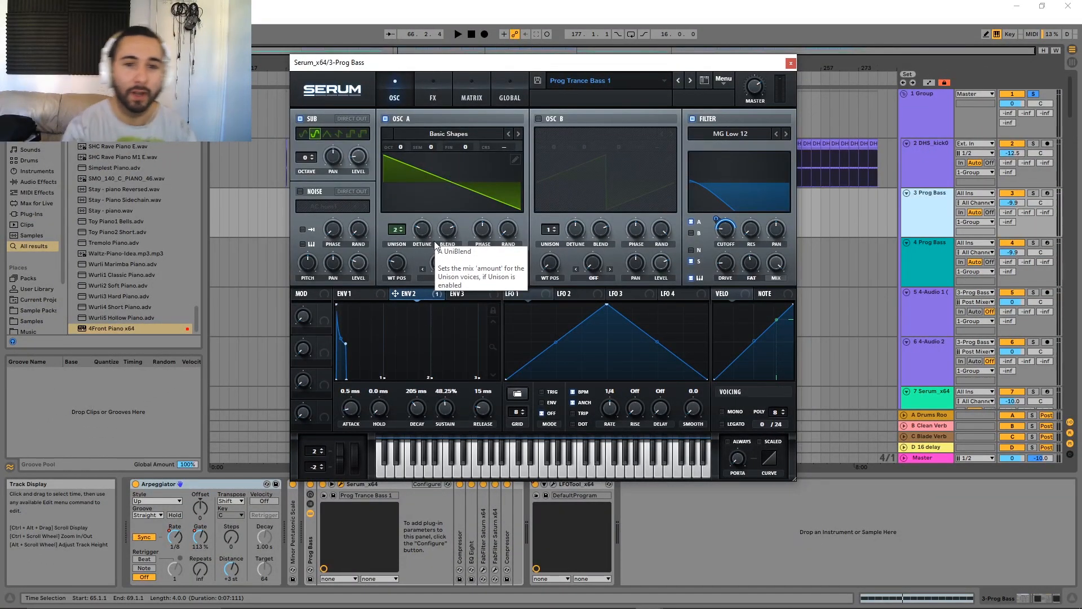
key(space)
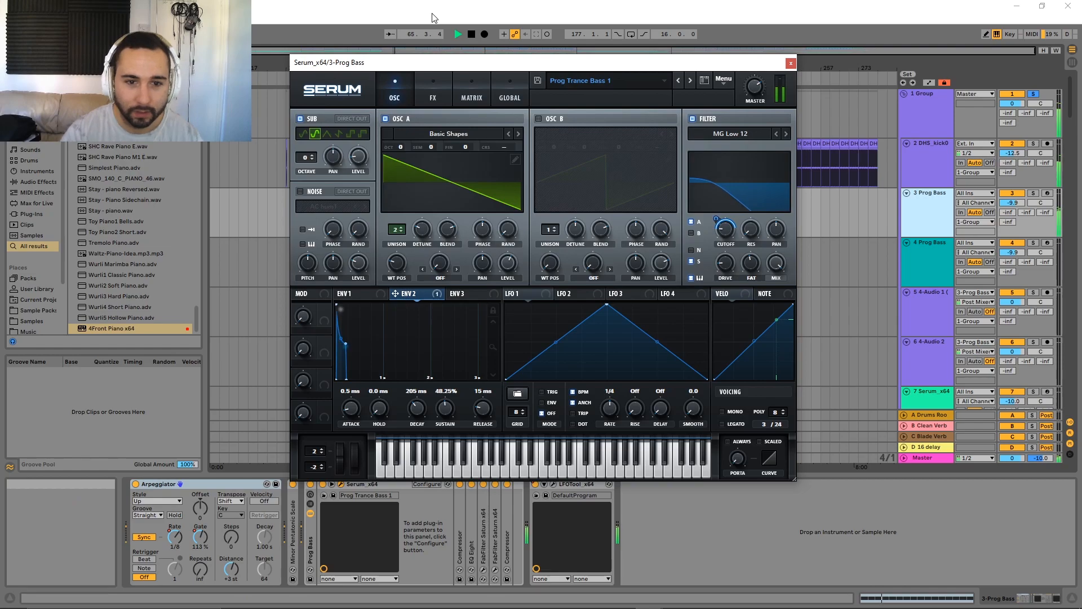
key(space)
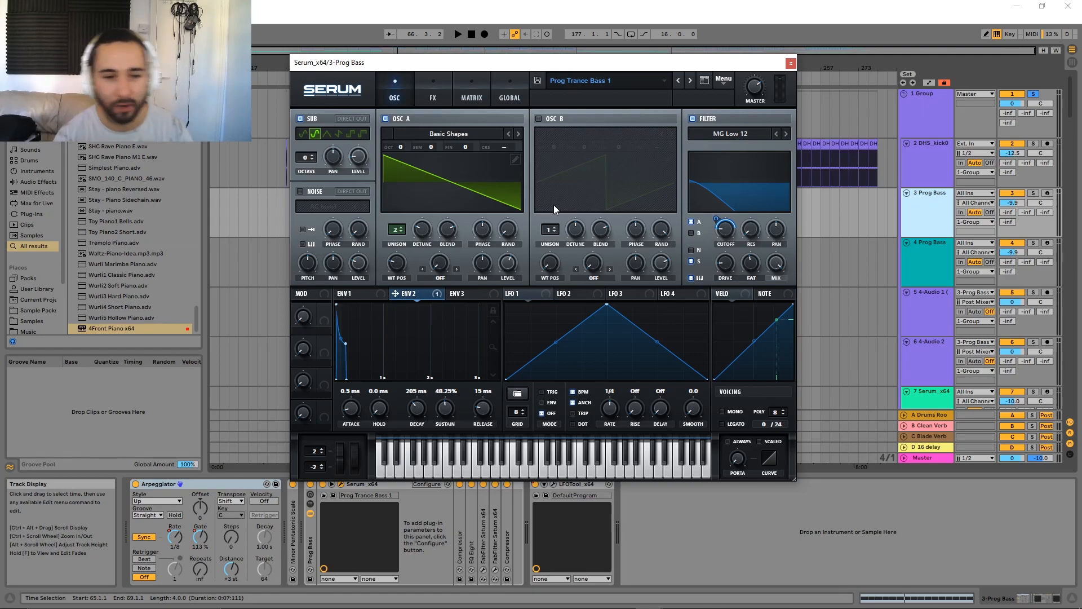
Compare the decay and sustain settings of Envelope 1 and Envelope 2 in Serum
click(351, 294)
click(493, 312)
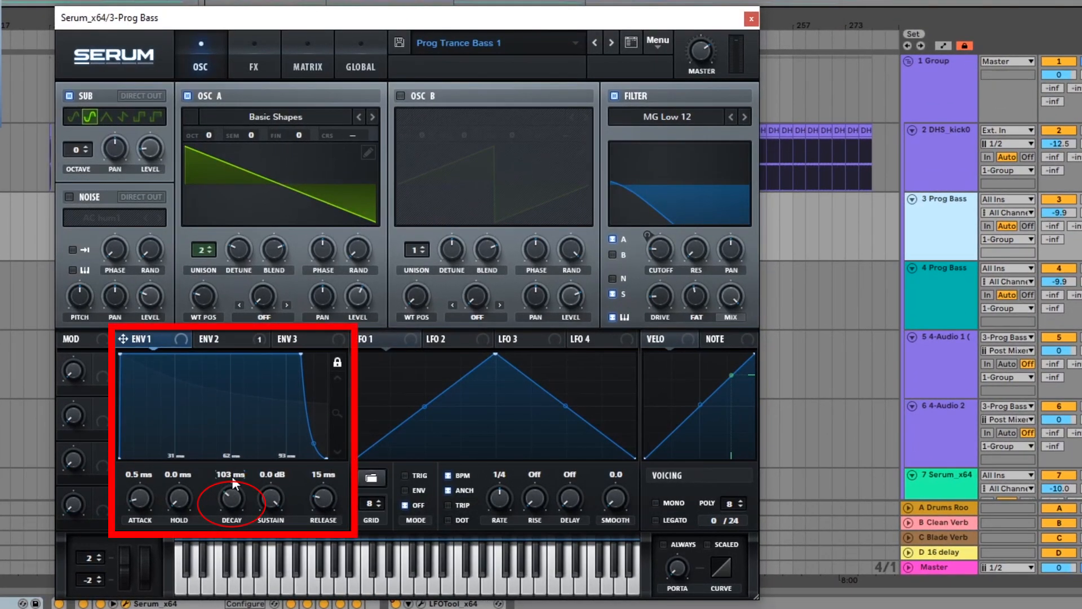
click(226, 344)
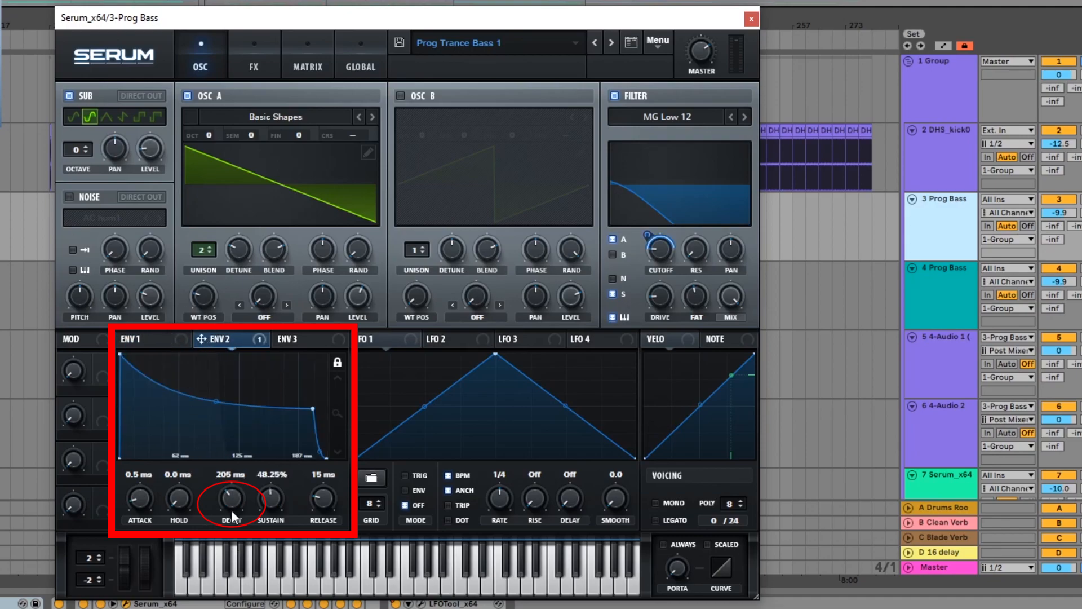
click(142, 342)
click(224, 343)
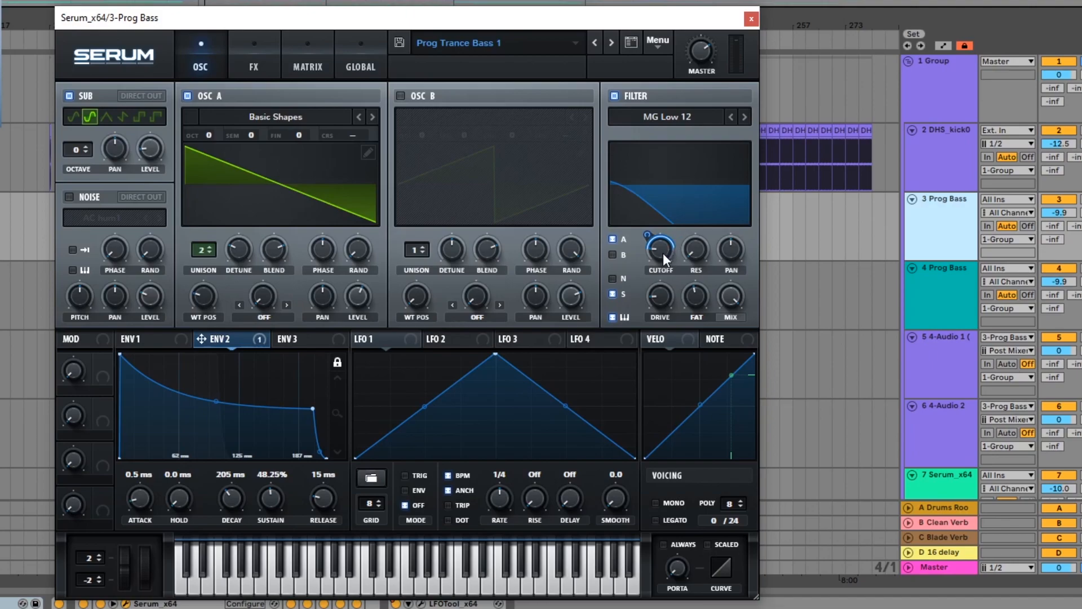
Choose the MG Low 12 filter type in Serum and check the filter's cutoff, resonance, fat and drive amounts
mouse_move(661, 254)
click(675, 112)
mouse_move(672, 133)
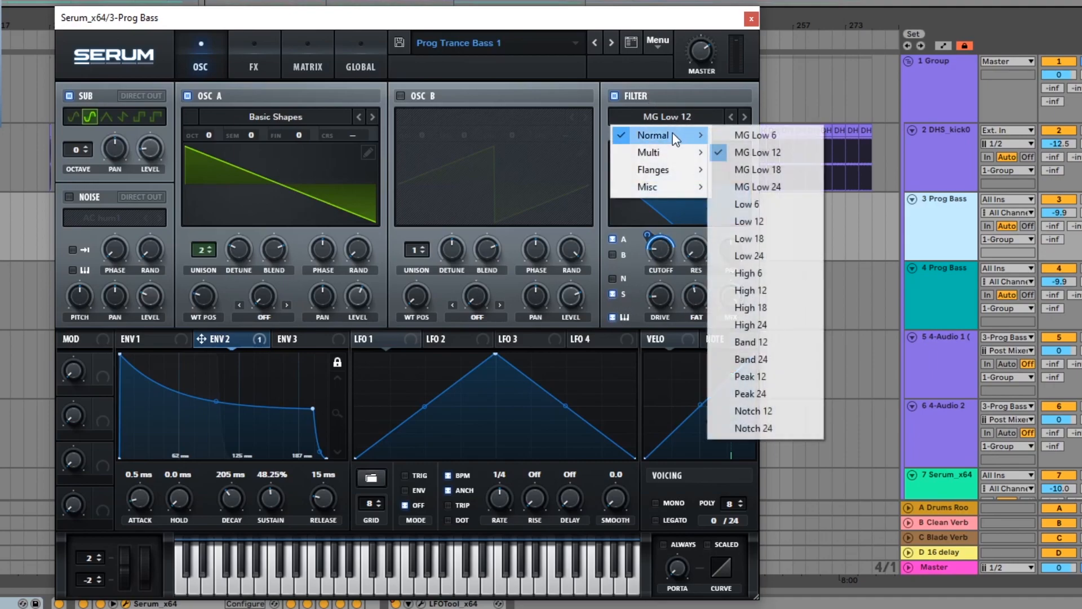
click(742, 152)
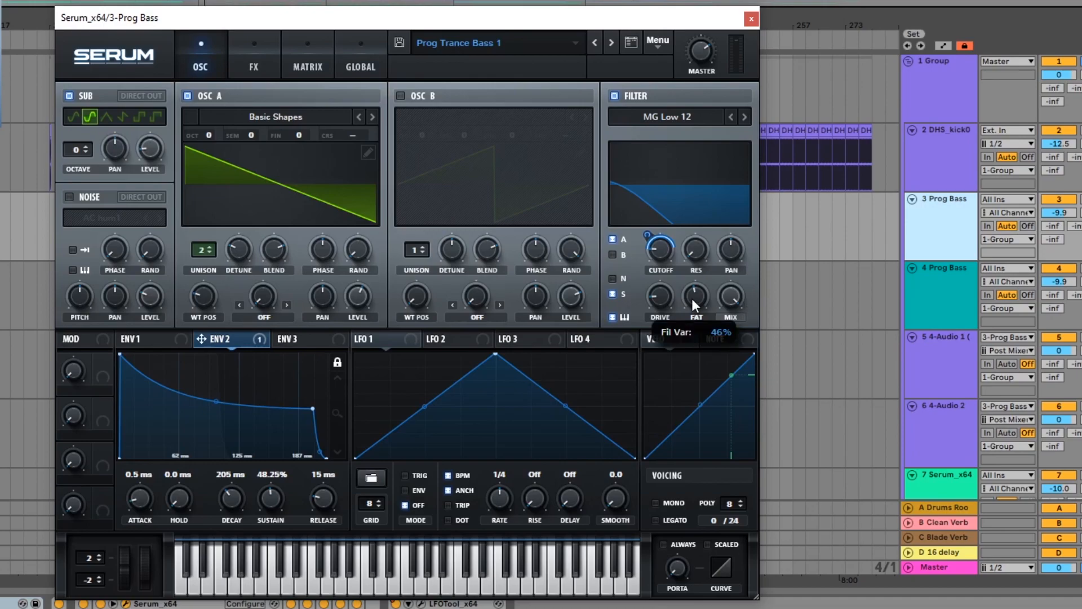
mouse_move(696, 256)
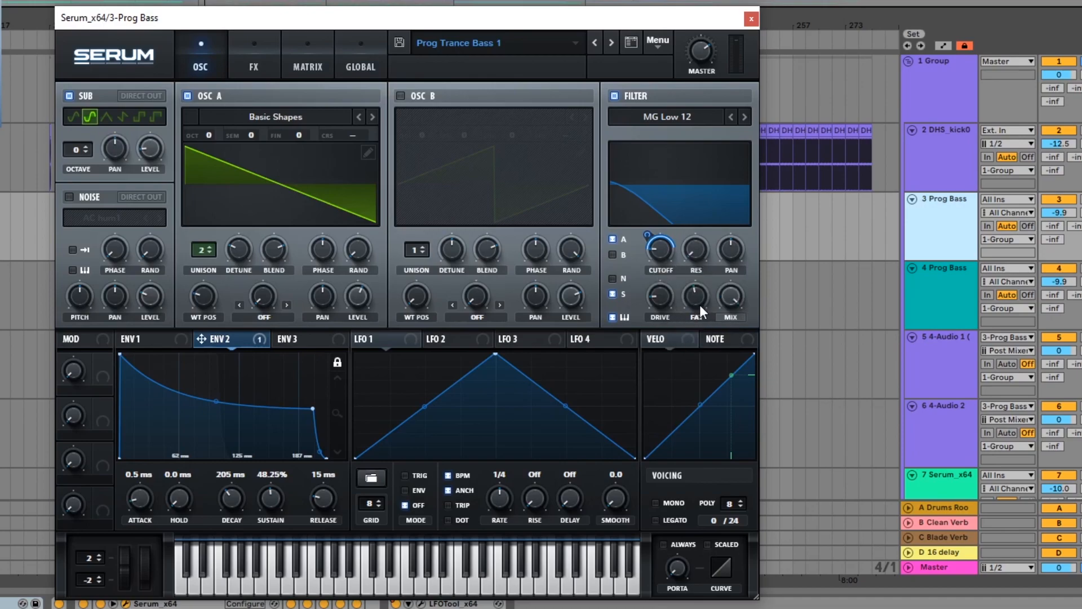
mouse_move(664, 301)
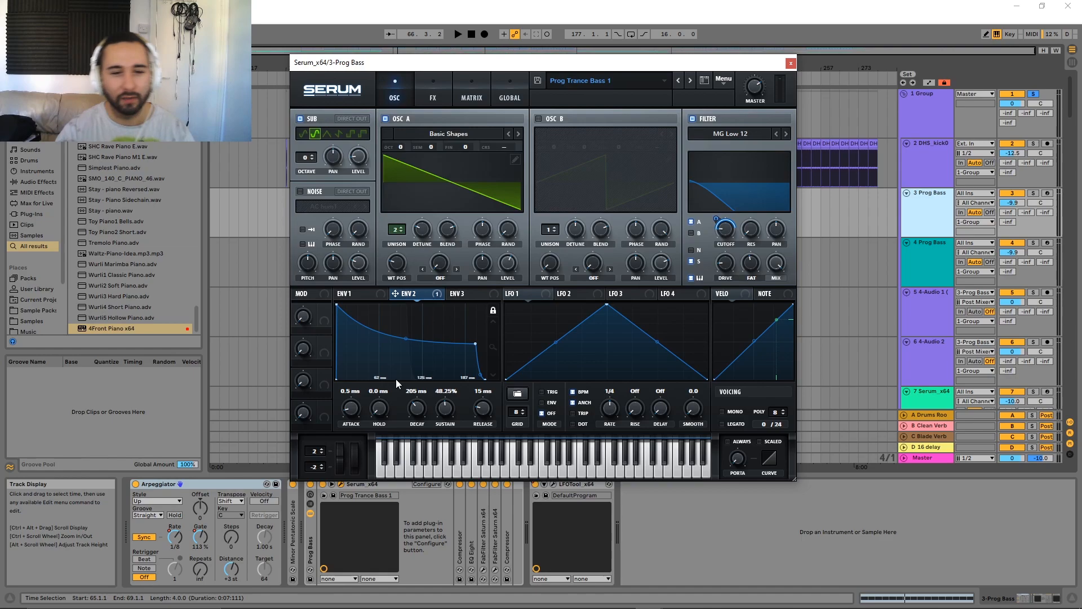
Revisit Envelope 1, and examine Serum's effects: the multiband compressor's gain, release, attack, ratio, threshold and mix, and the EQ's low frequency
click(345, 294)
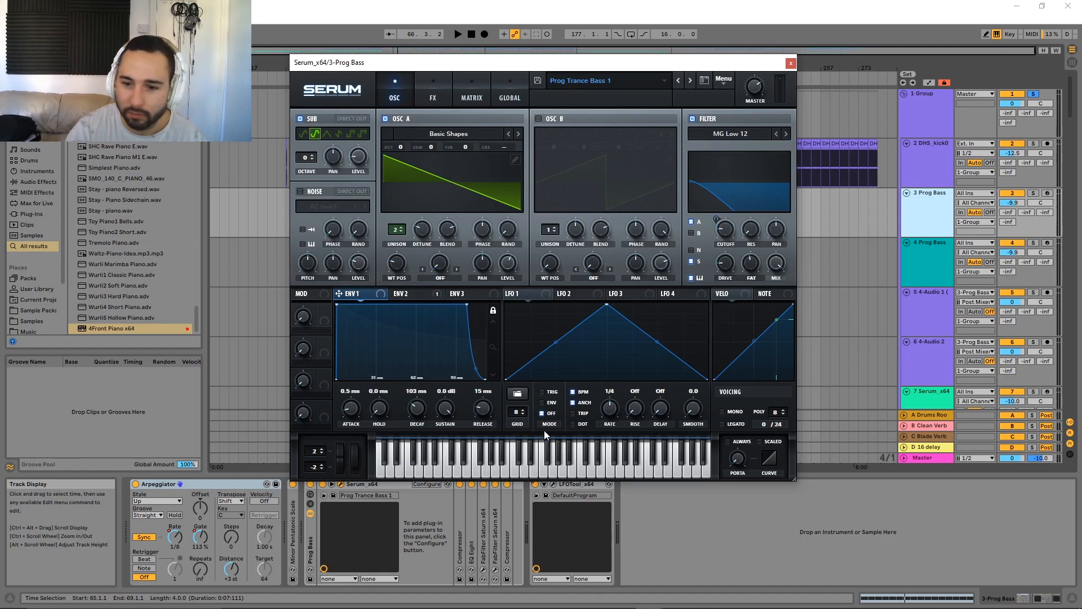
click(433, 98)
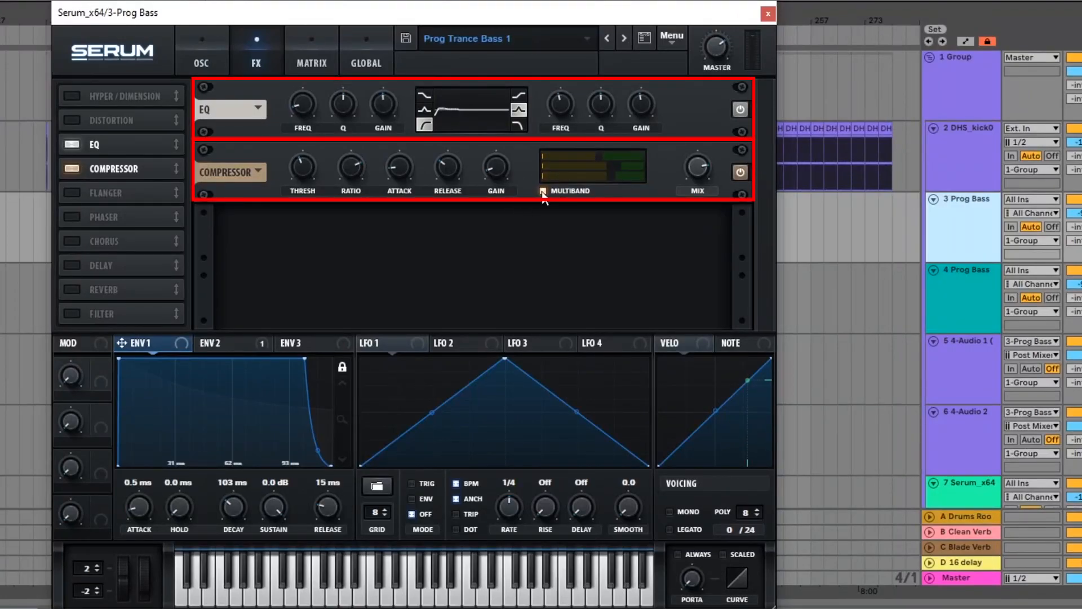
mouse_move(609, 163)
mouse_move(490, 165)
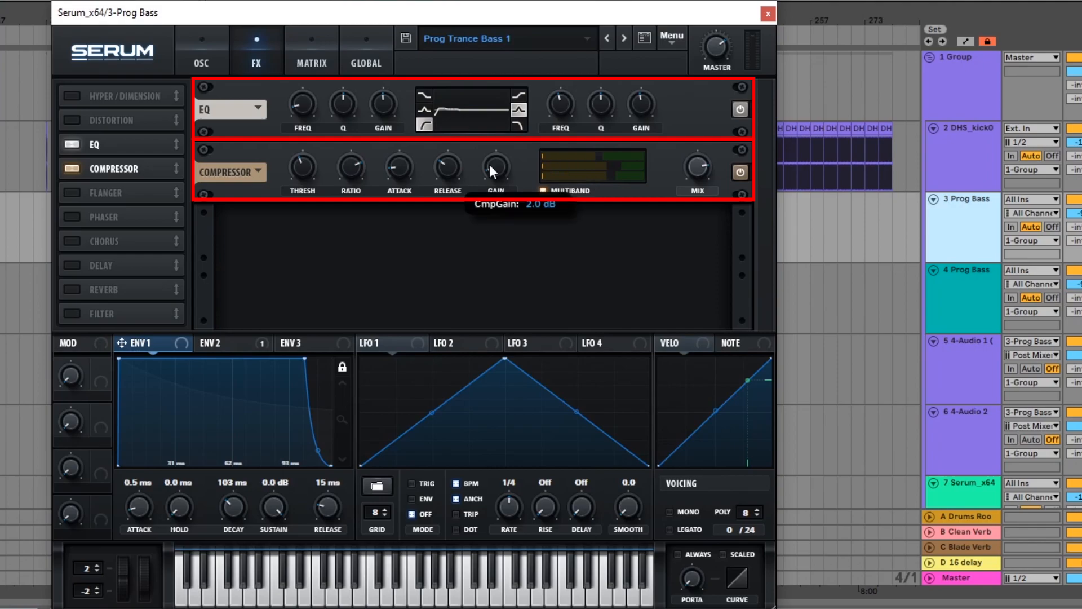
mouse_move(452, 167)
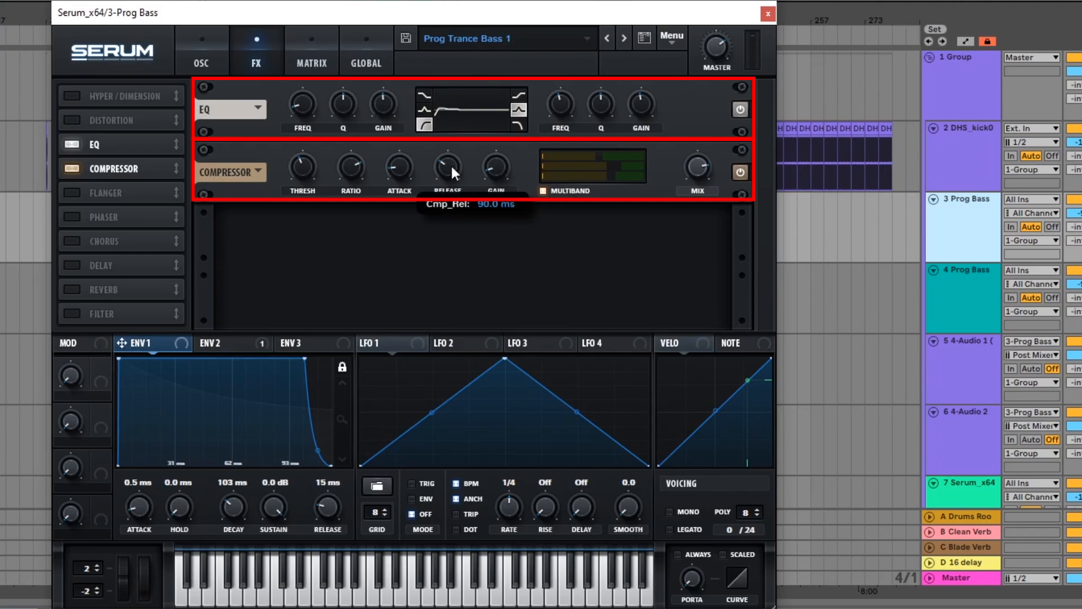
mouse_move(403, 164)
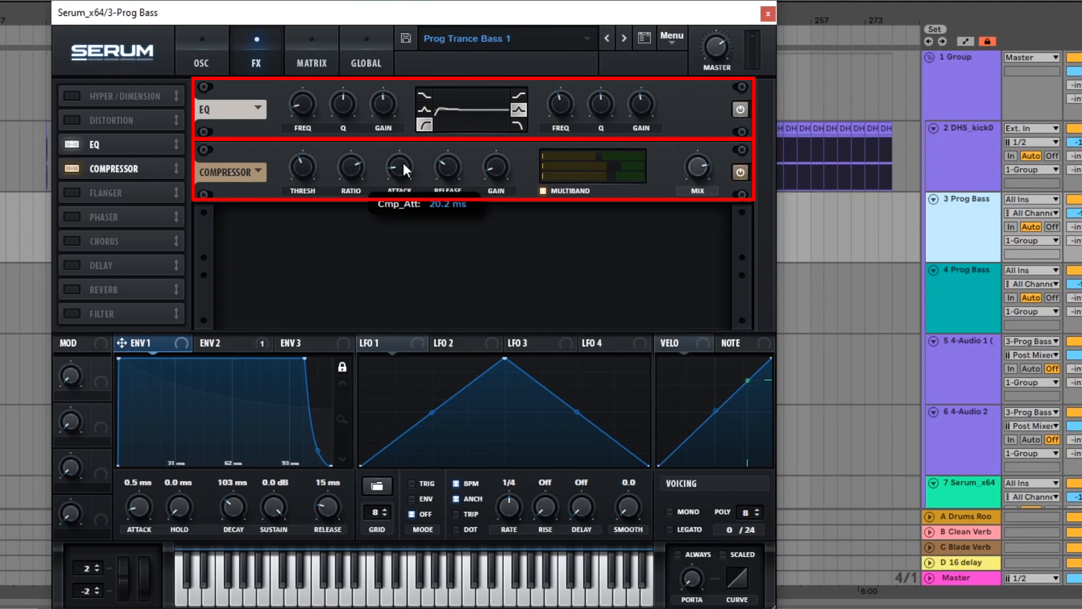
mouse_move(340, 164)
mouse_move(307, 168)
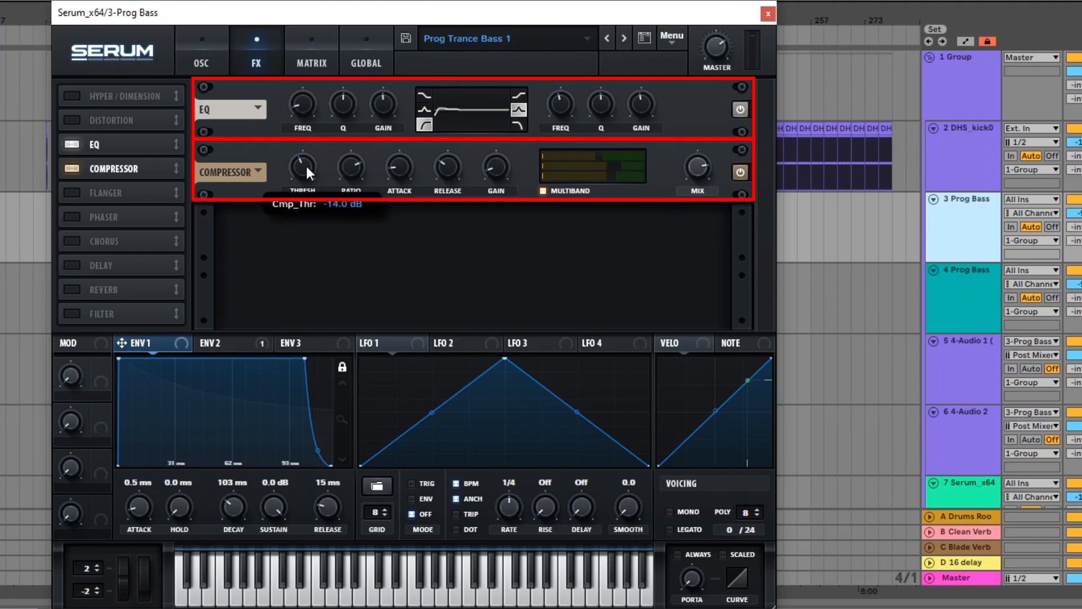
mouse_move(699, 167)
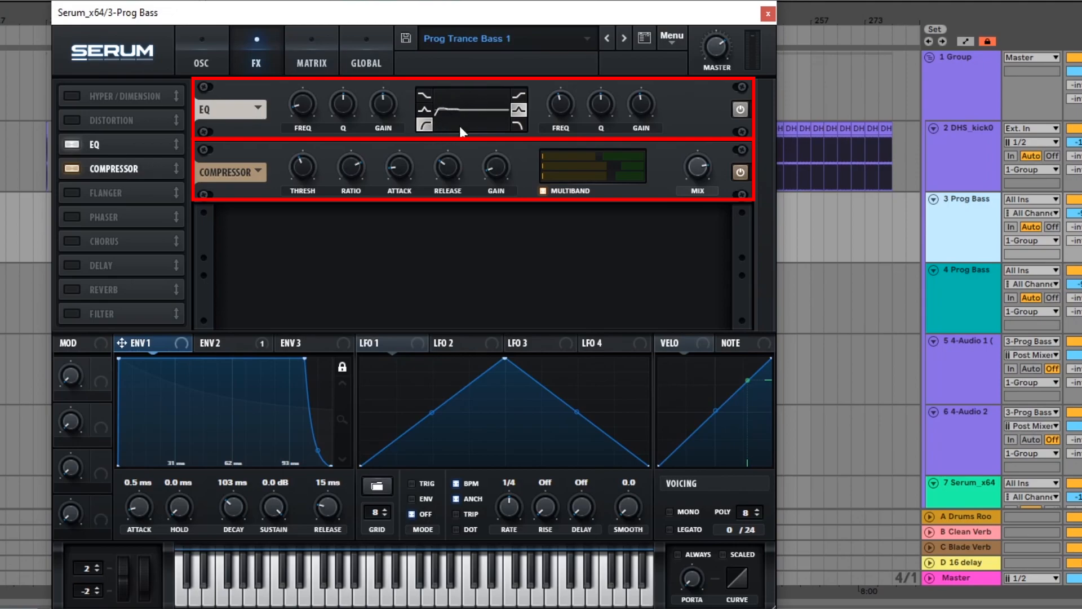
mouse_move(293, 100)
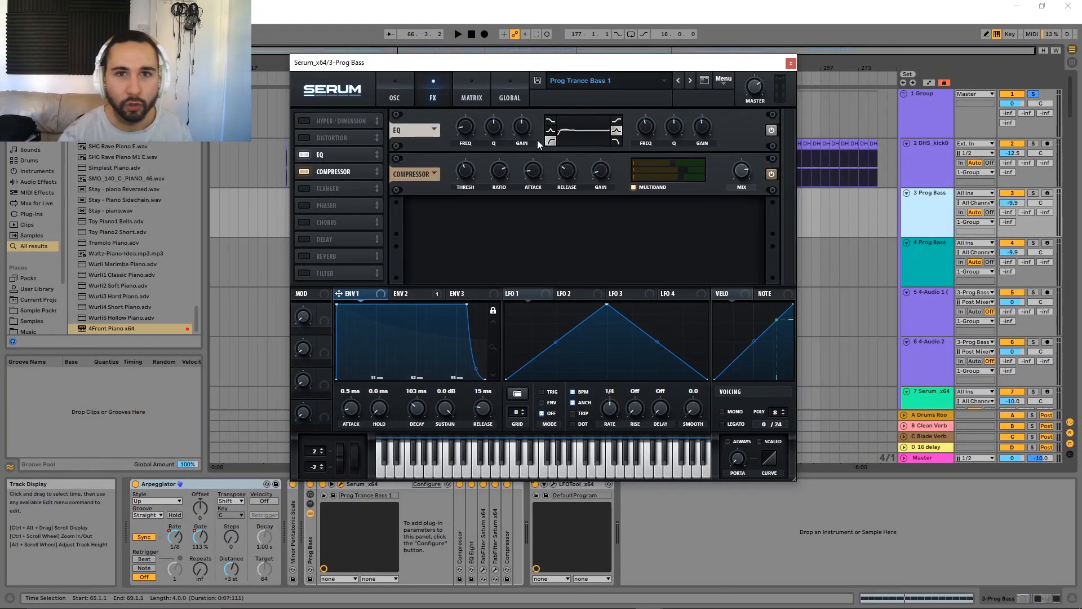
Close Serum and open the first Prog Bass clip of Drop 1 for note editing
click(790, 63)
double_click(368, 191)
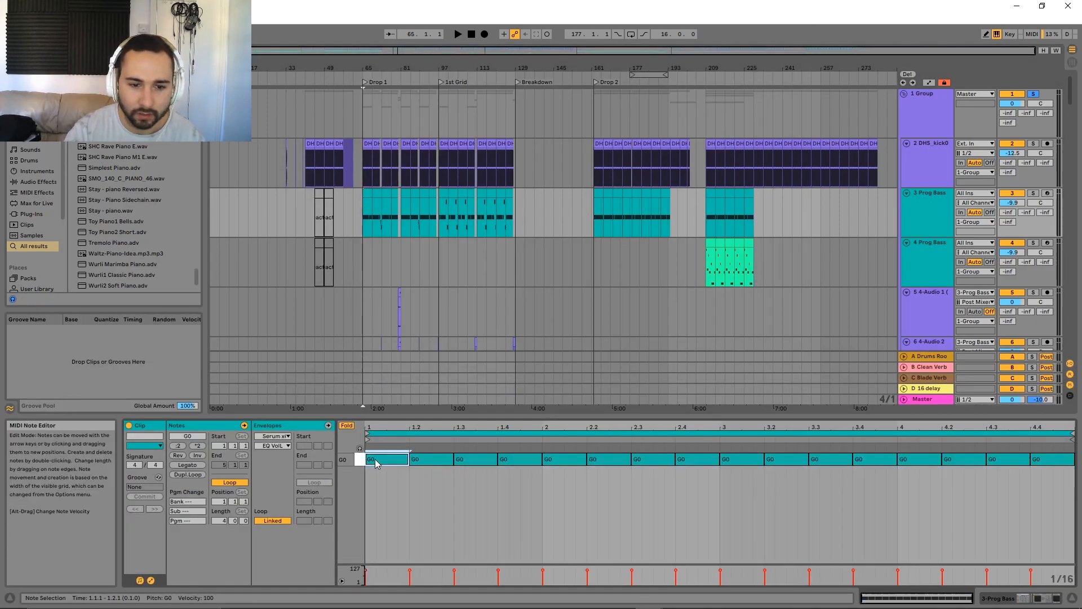
Show the first Prog Bass track's device chain and open its Serum plug-in window
click(935, 206)
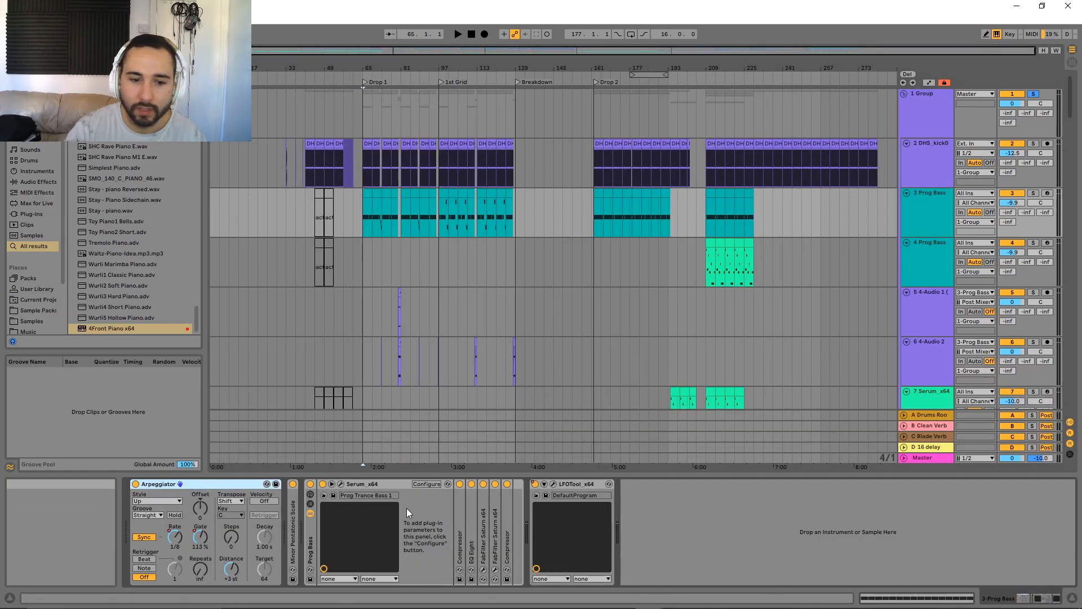
click(340, 486)
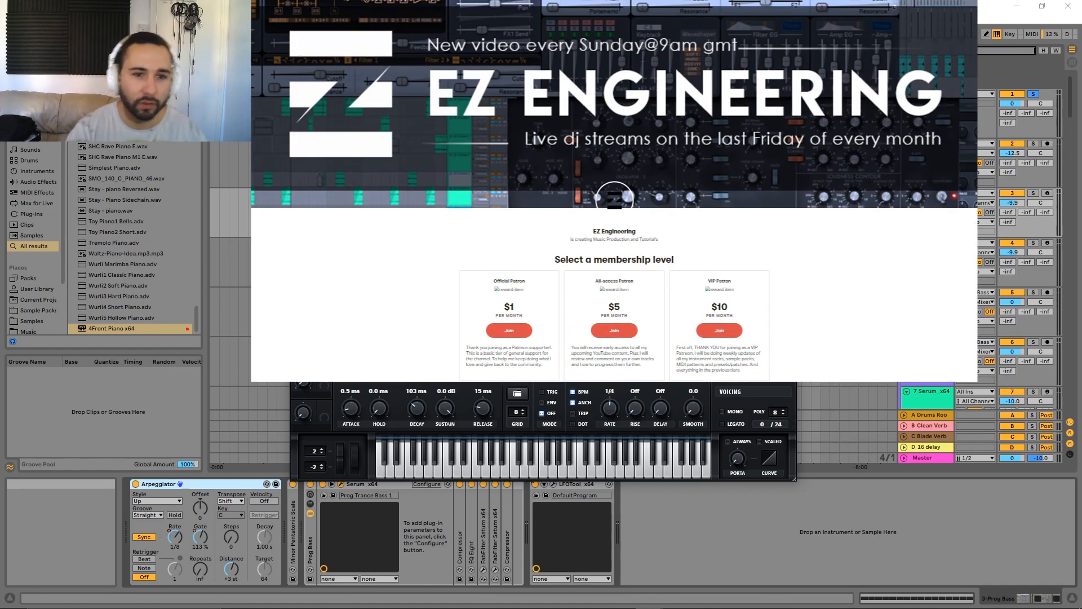
Switch to the browser to look through the published posts on Patreon, return to Ableton Live and close Serum
key(alt+Tab)
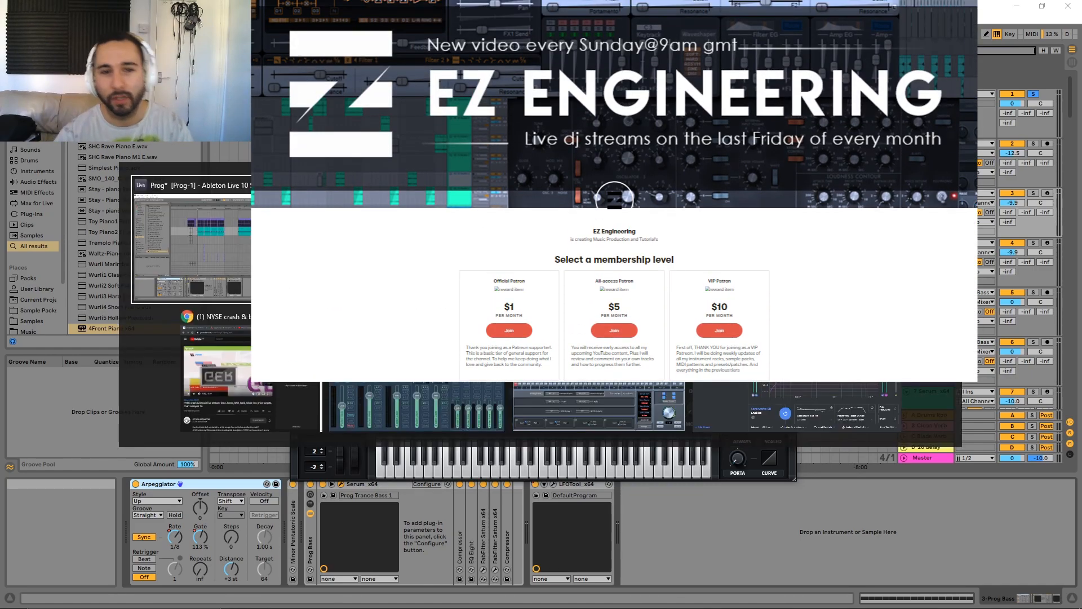
drag(1075, 457, 1063, 220)
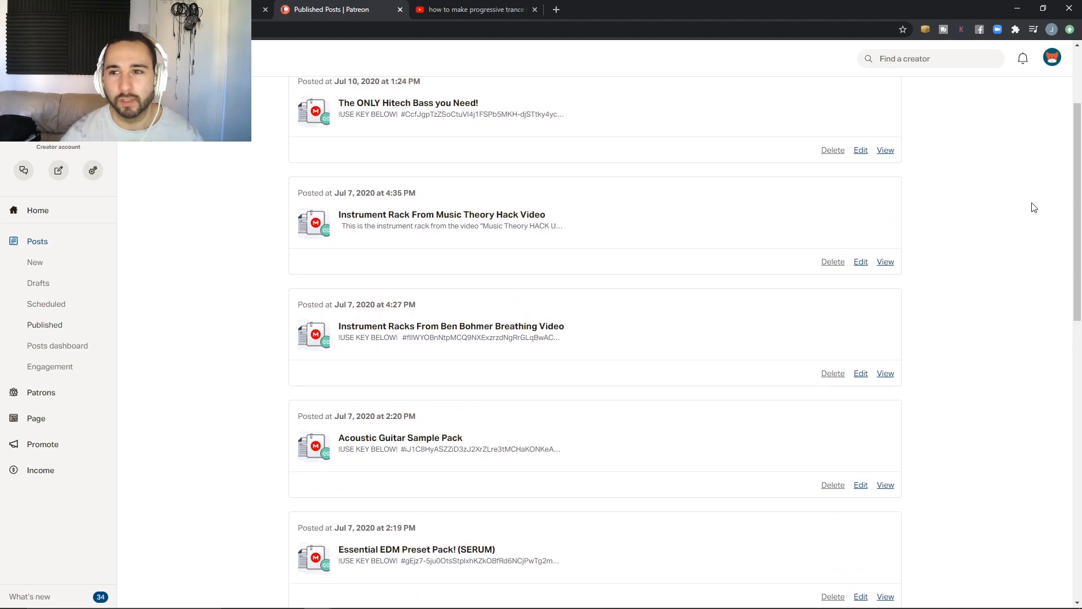
scroll(893, 151, up, 3)
key(alt+Tab)
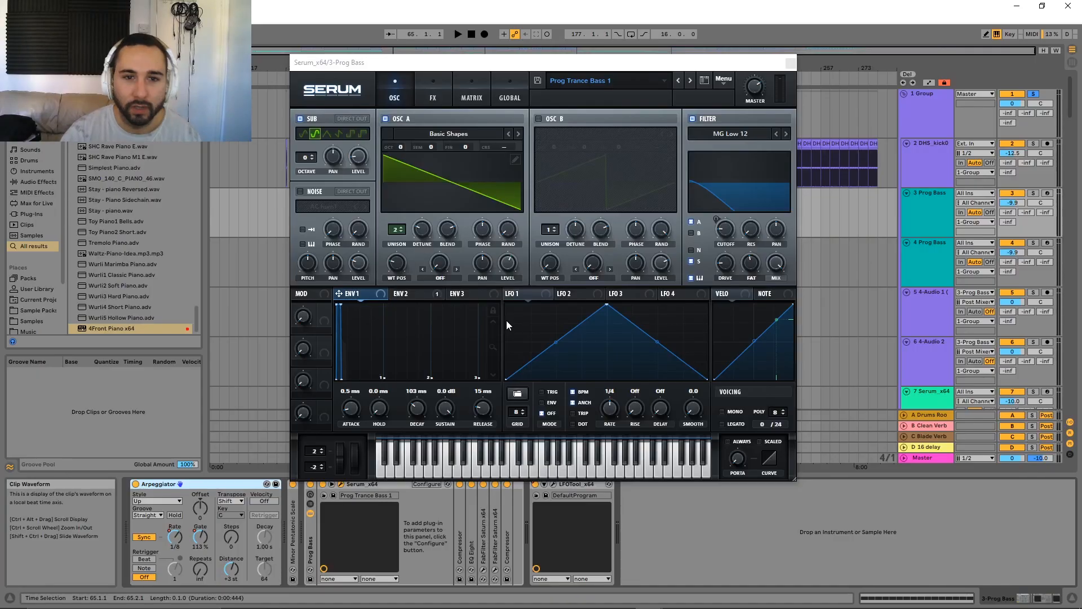
click(791, 63)
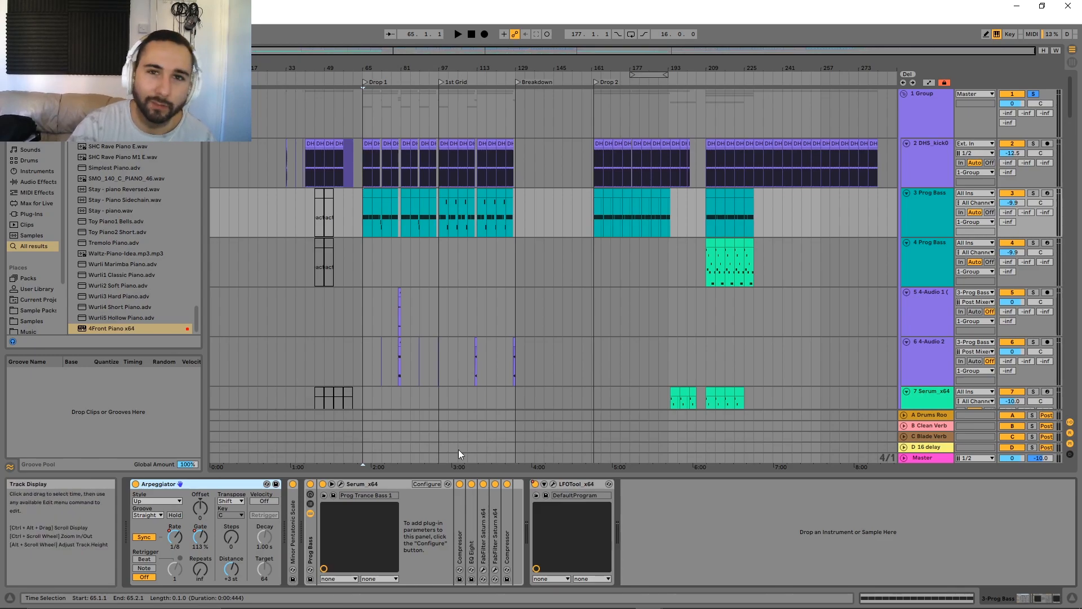
Unfold the first Compressor and EQ Eight in the Prog Bass rack, examine their settings, and fold EQ Eight again
double_click(459, 510)
double_click(597, 510)
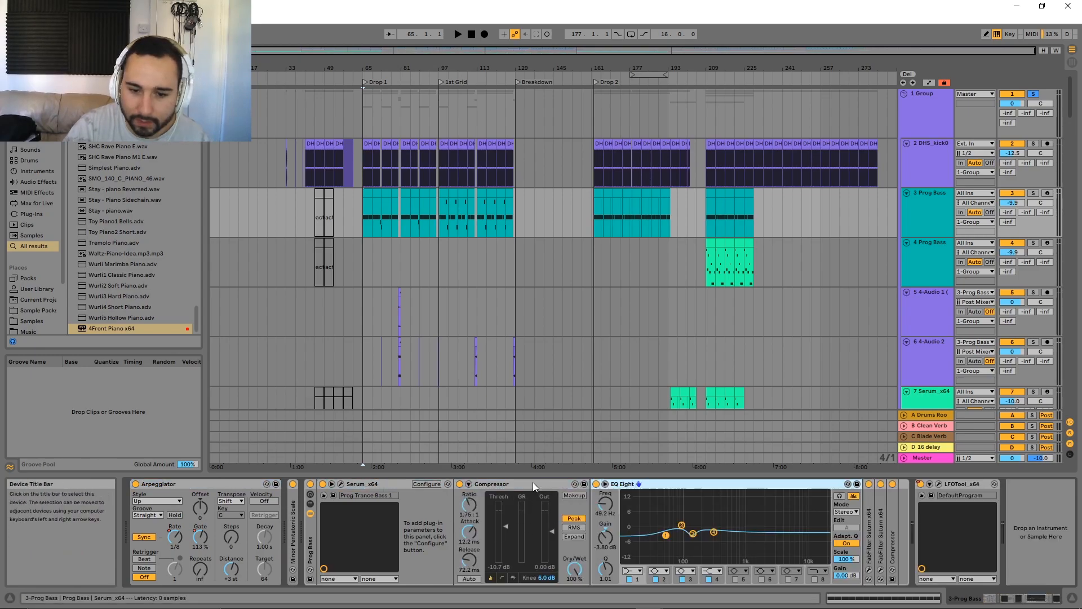
click(636, 521)
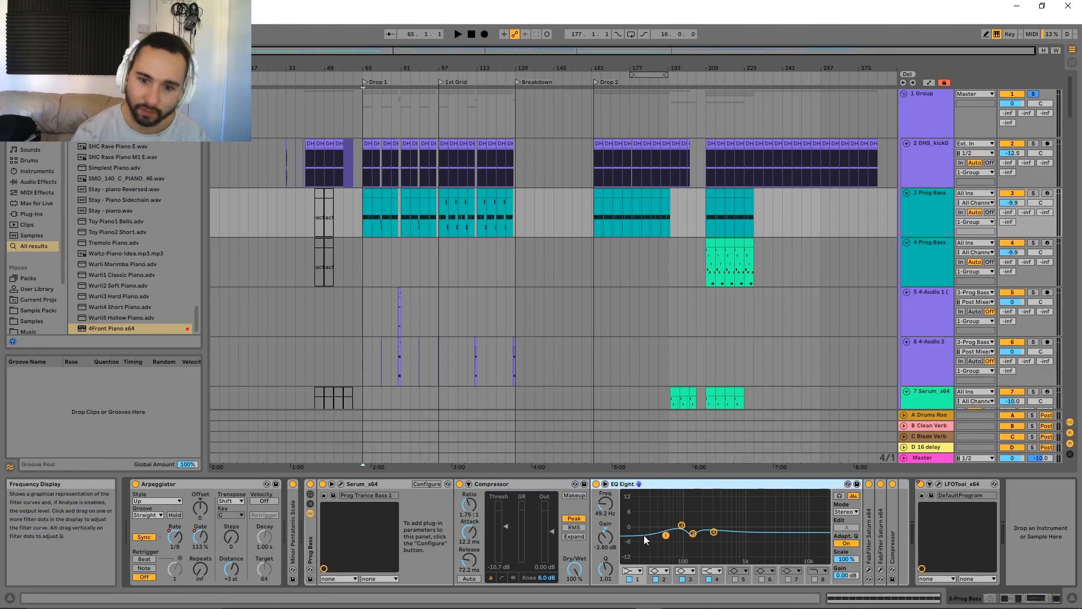
double_click(627, 486)
double_click(619, 509)
double_click(648, 486)
Examine the last Compressor's sidechain settings in the Prog Bass rack and the volume curve in LFOTool
double_click(630, 515)
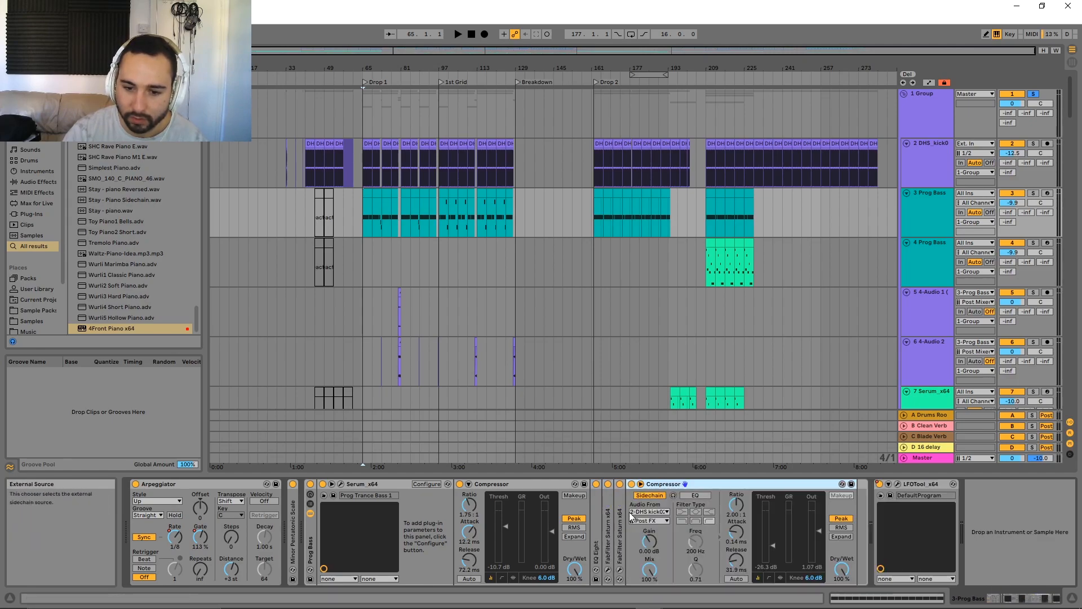
double_click(686, 486)
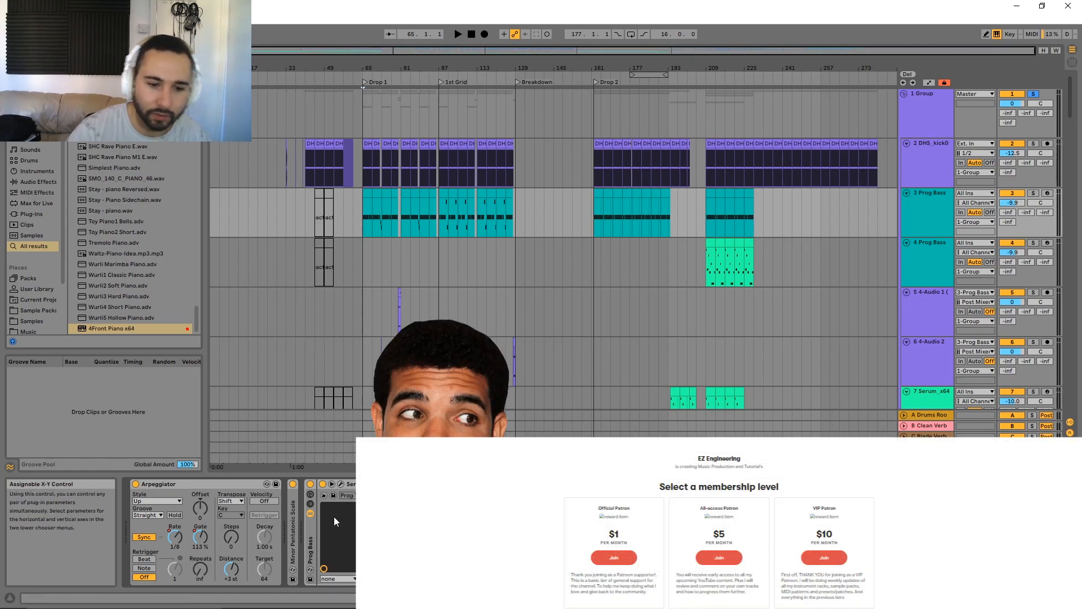
click(677, 484)
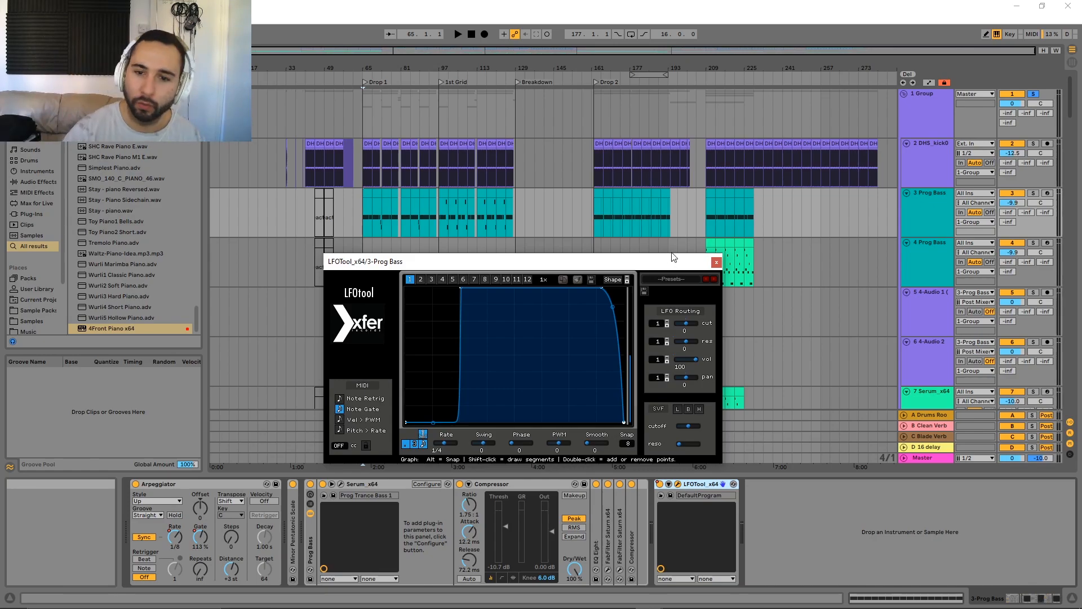
click(715, 262)
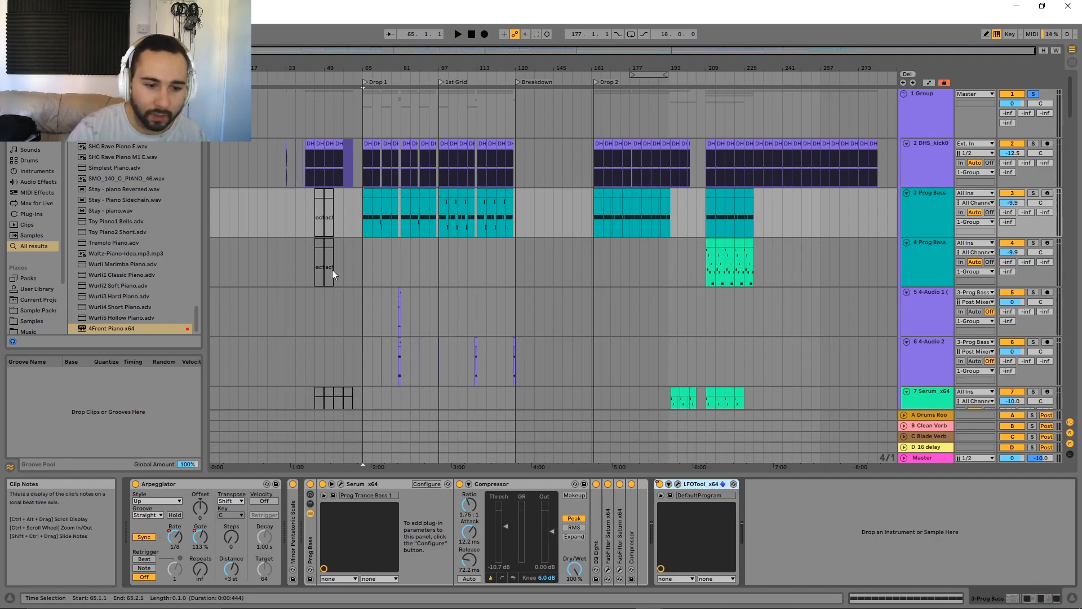
Select the first Prog Bass clip of Drop 1 and examine the Arpeggiator's rate and gate automation
drag(372, 202, 365, 200)
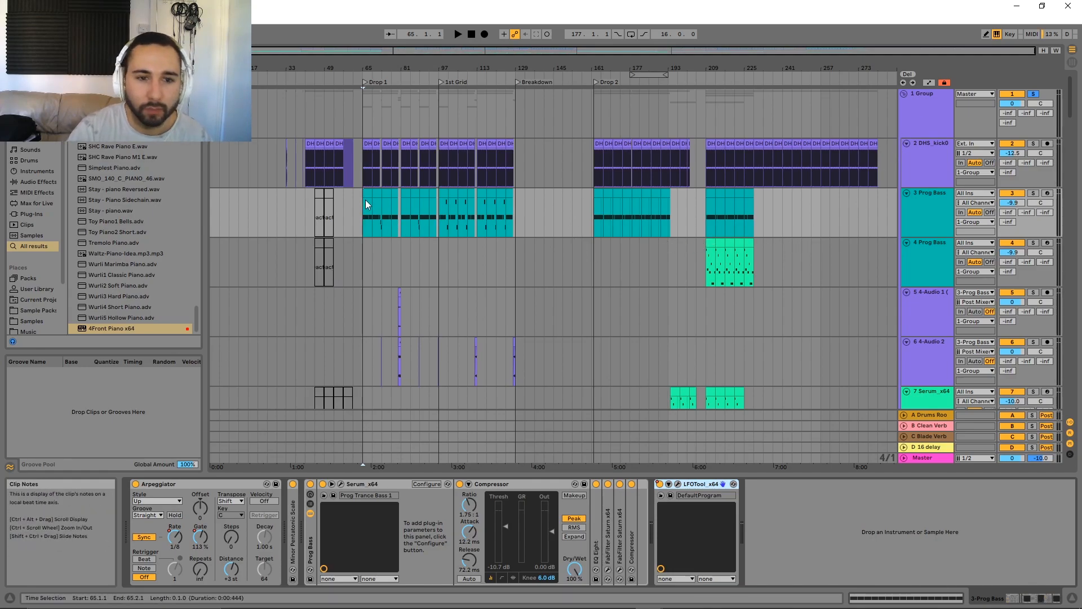
click(171, 485)
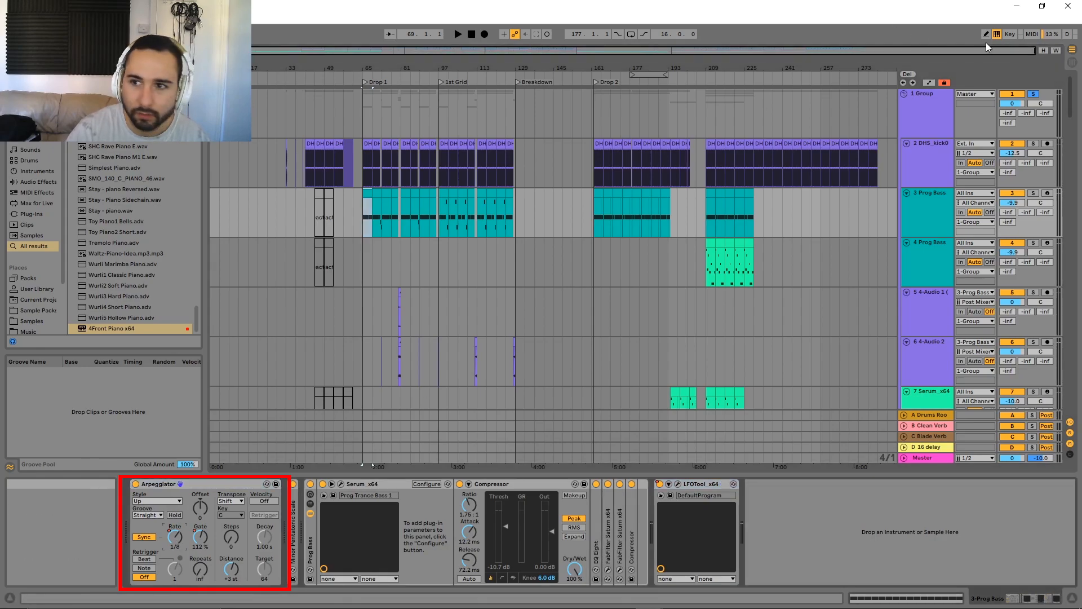
key(a)
scroll(383, 231, up, 3)
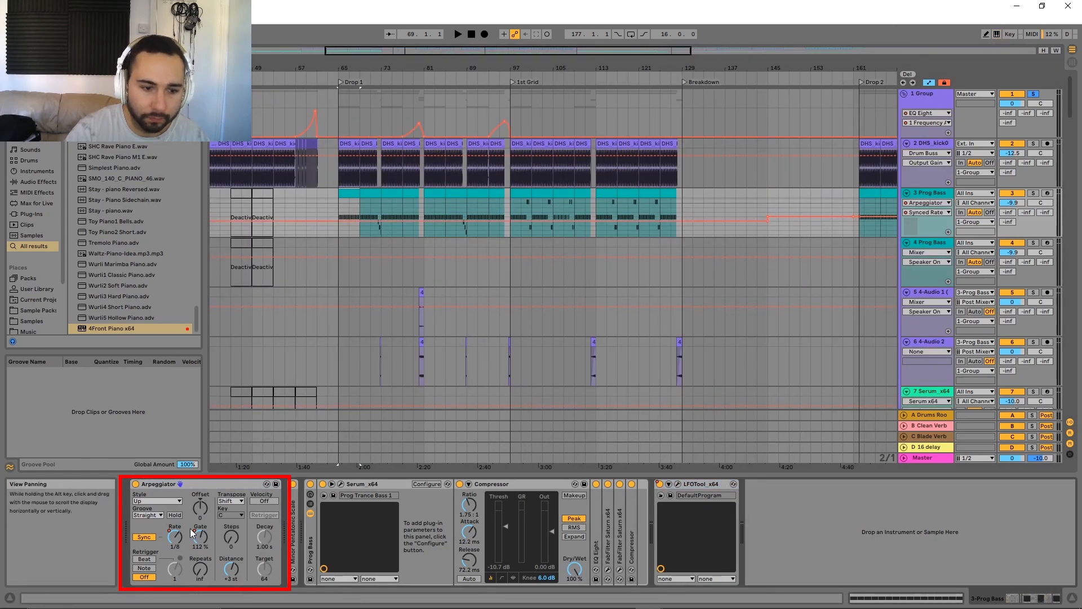
click(199, 543)
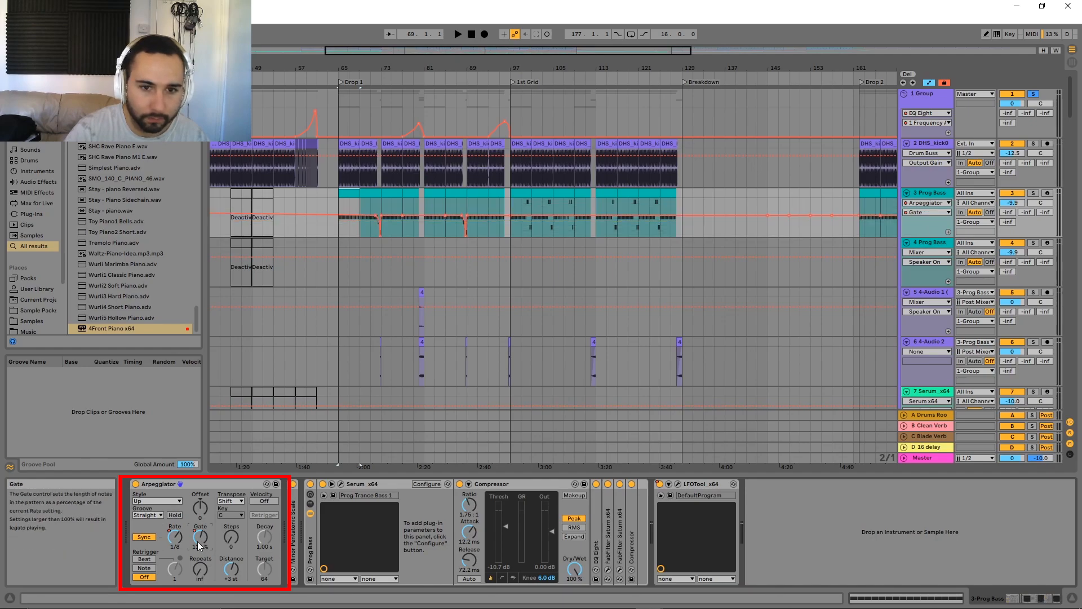
scroll(375, 304, left, 1)
key(a)
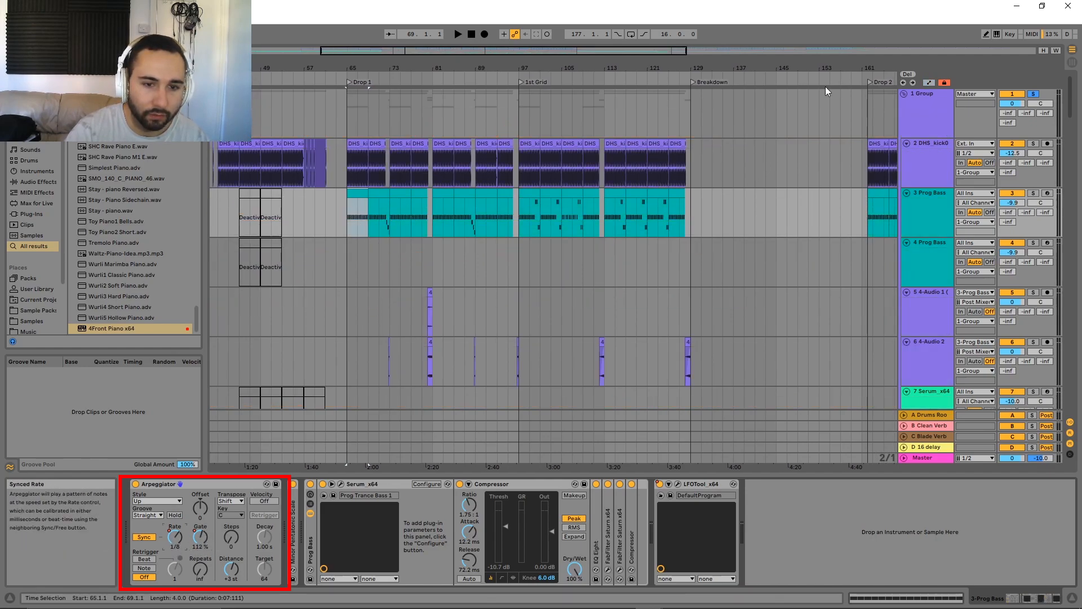
Check the Arpeggiator's groove, style and synced rate settings
click(144, 514)
click(144, 514)
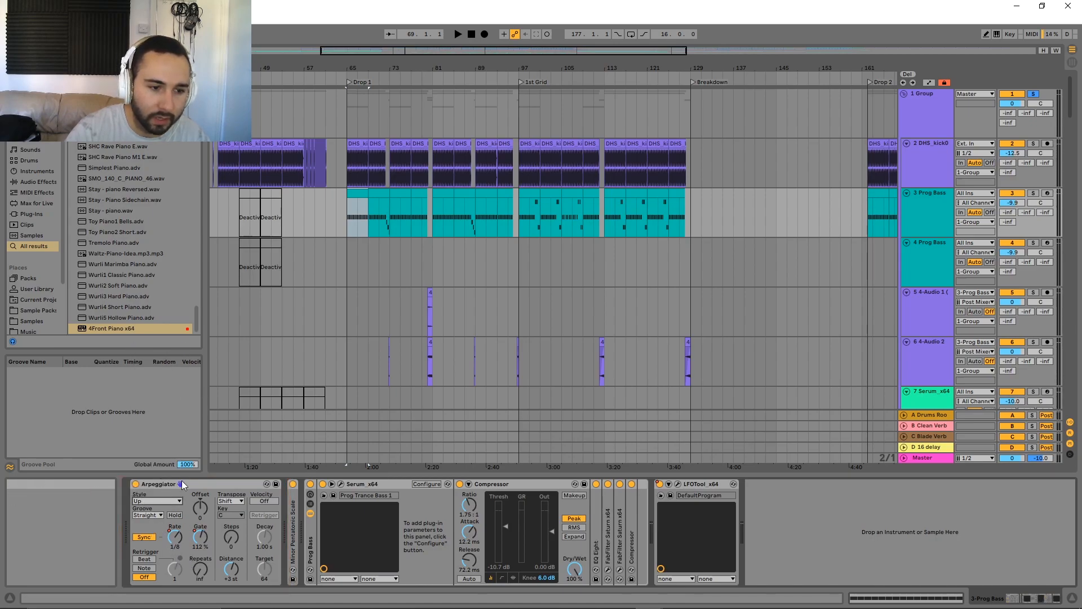
click(157, 501)
click(156, 350)
click(174, 540)
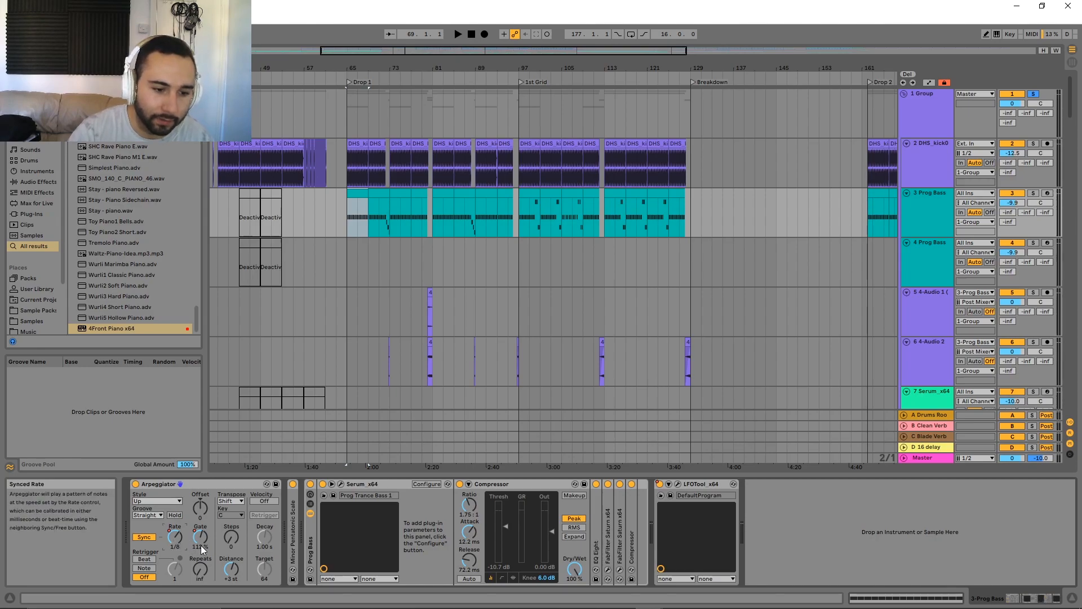
Play back the start of Drop 1 and check the Arpeggiator's gate setting
click(352, 197)
key(space)
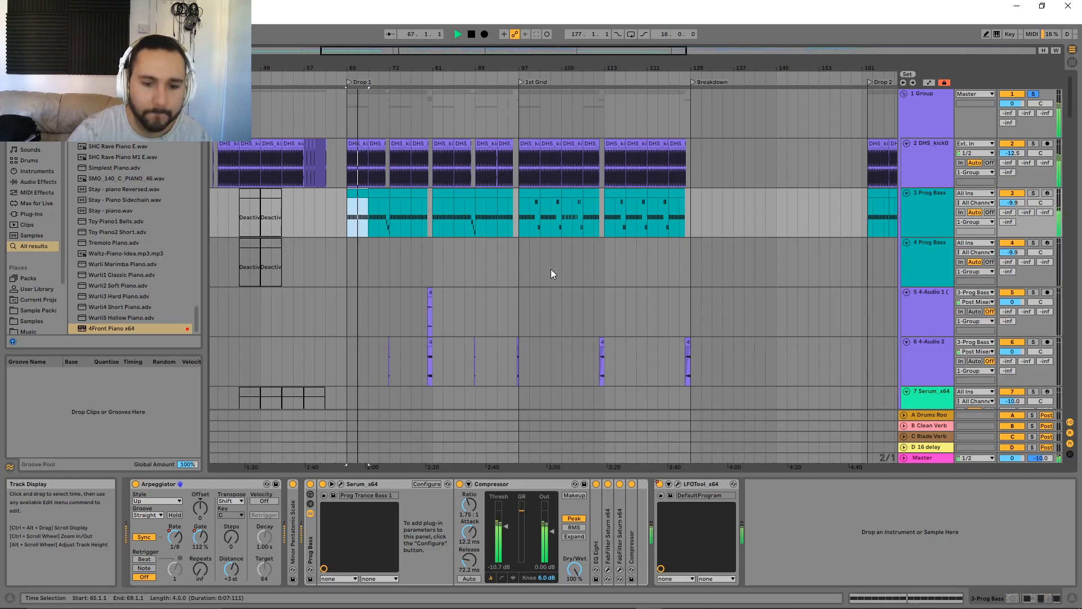
click(200, 537)
key(space)
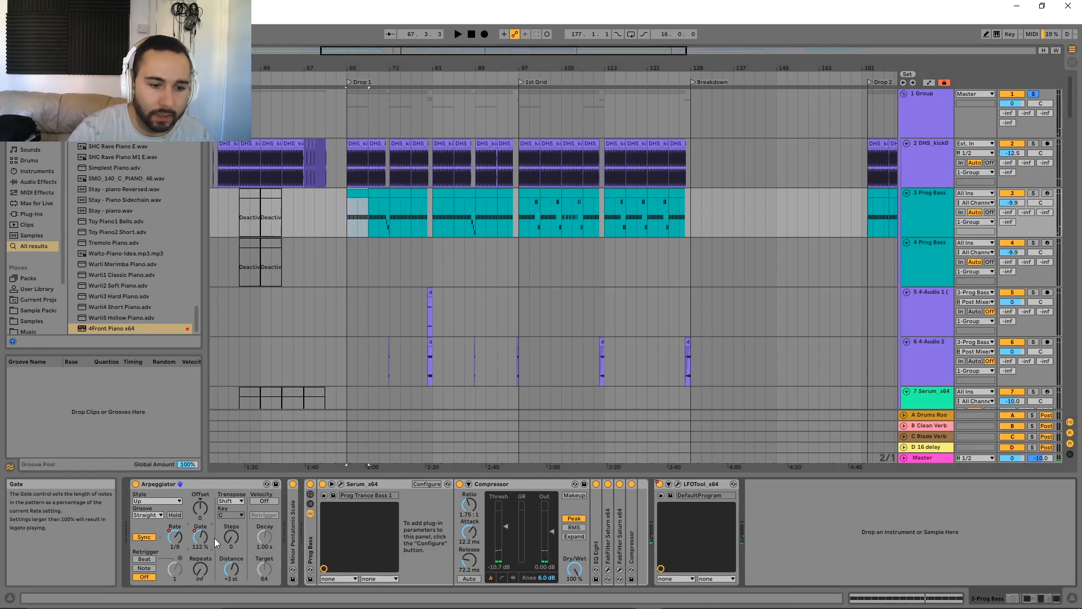
Show the Arpeggiator's gate automation around bar 72 and listen to the descending bass fill there
key(a)
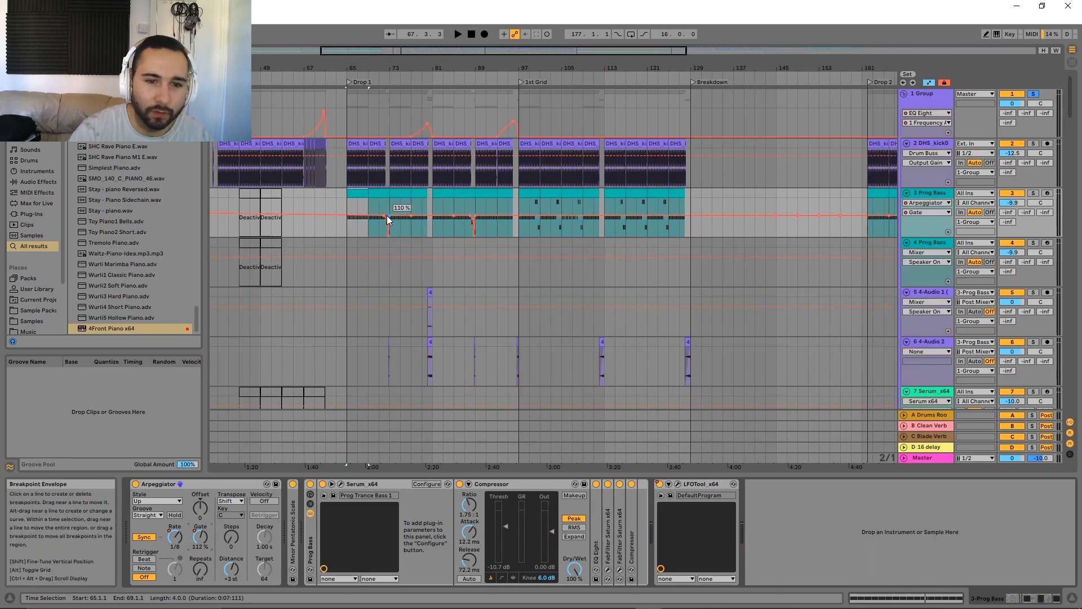
scroll(395, 220, up, 5)
click(451, 236)
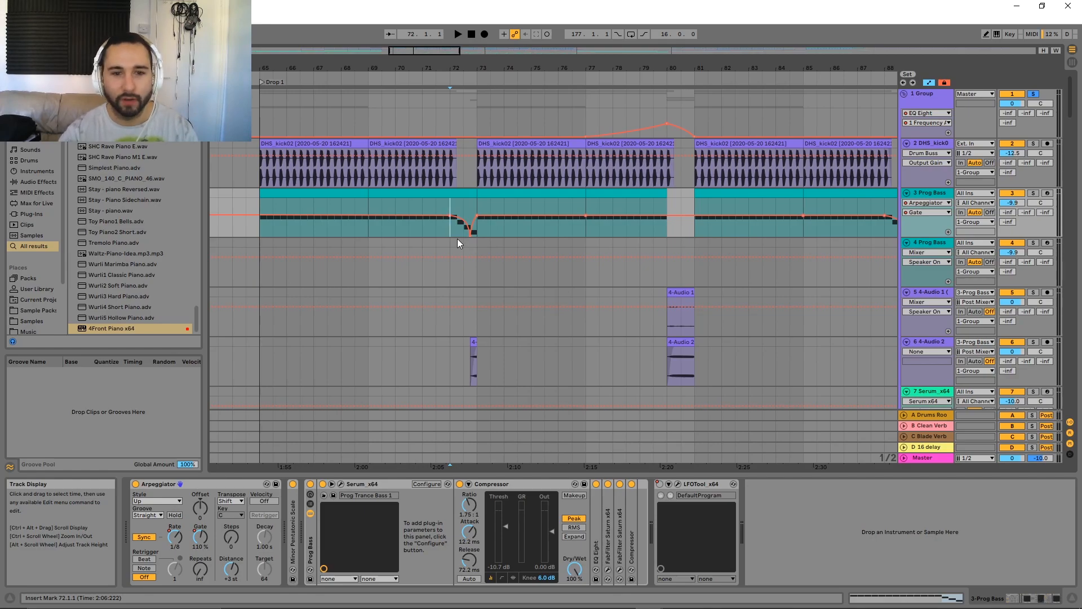
key(space)
key(space)
key(space)
key(space)
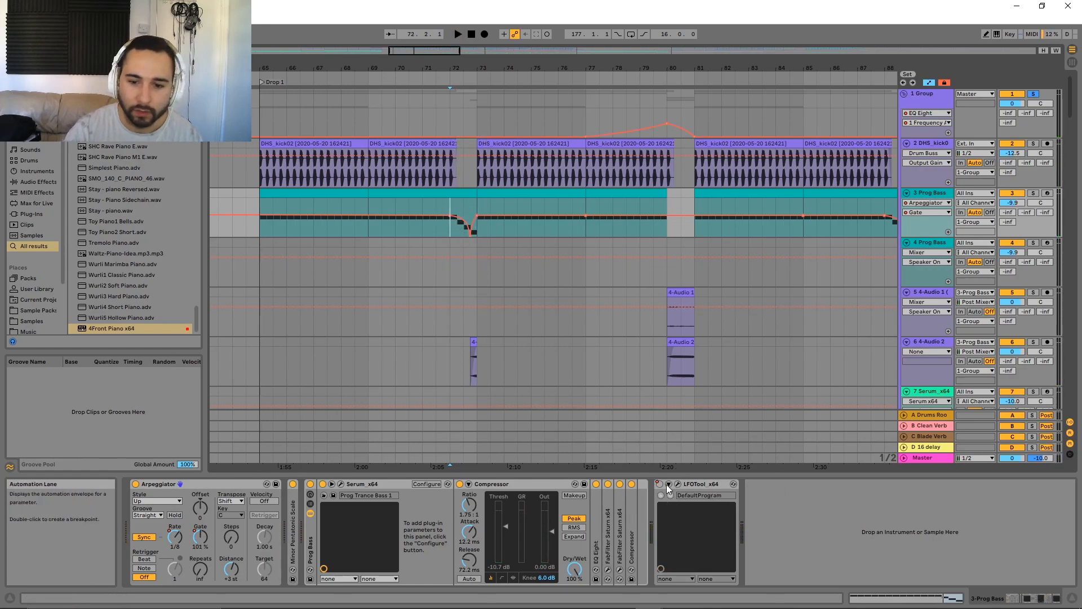
Show LFOTool's Device On automation, play the fill from bar 72, and undo the manual toggling of LFOTool
click(660, 484)
click(659, 484)
key(space)
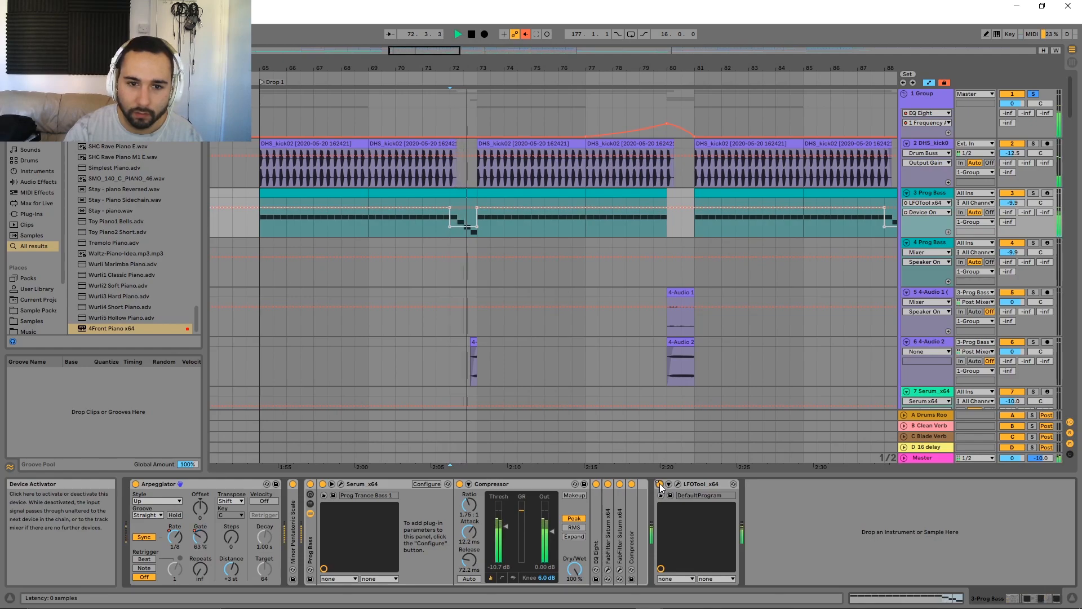
key(space)
click(660, 485)
key(ctrl+z)
Examine LFOTool's volume curve, close its window, and replay the bass fill from bar 72
click(678, 483)
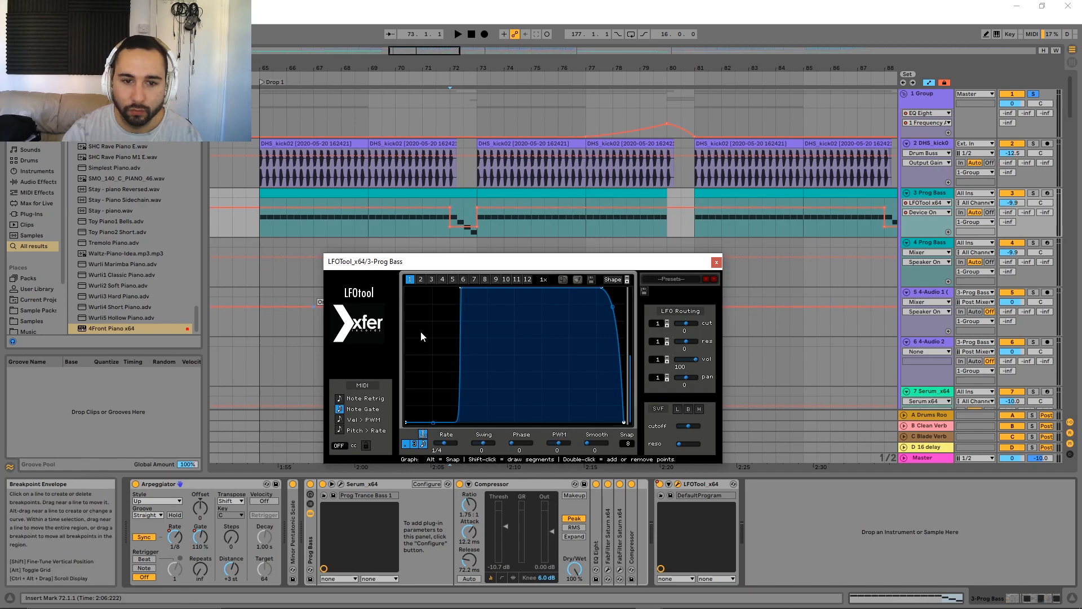
key(ctrl+alt+p)
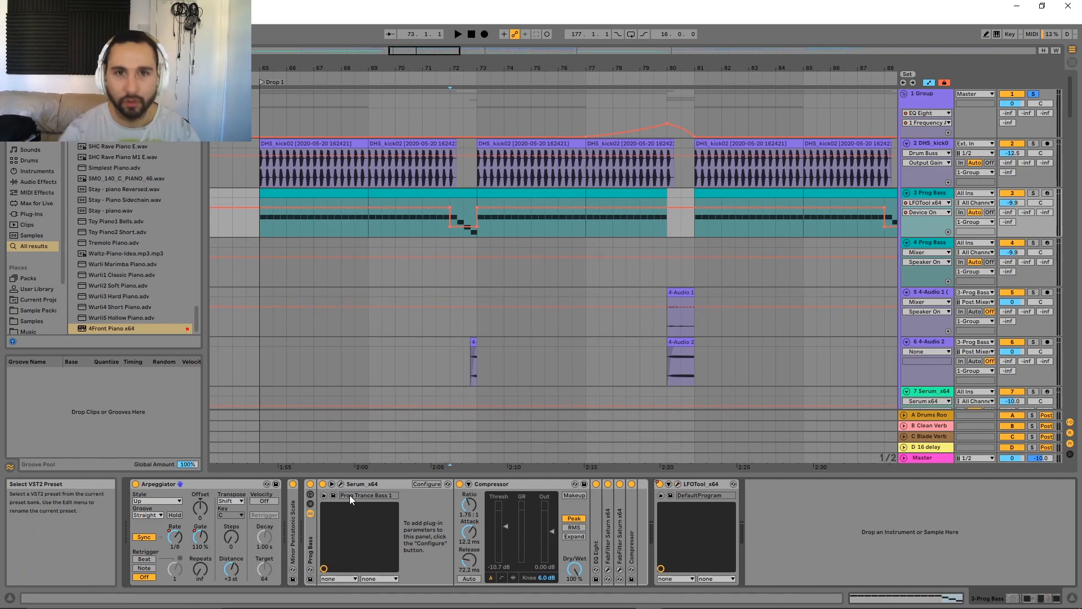
click(447, 236)
key(space)
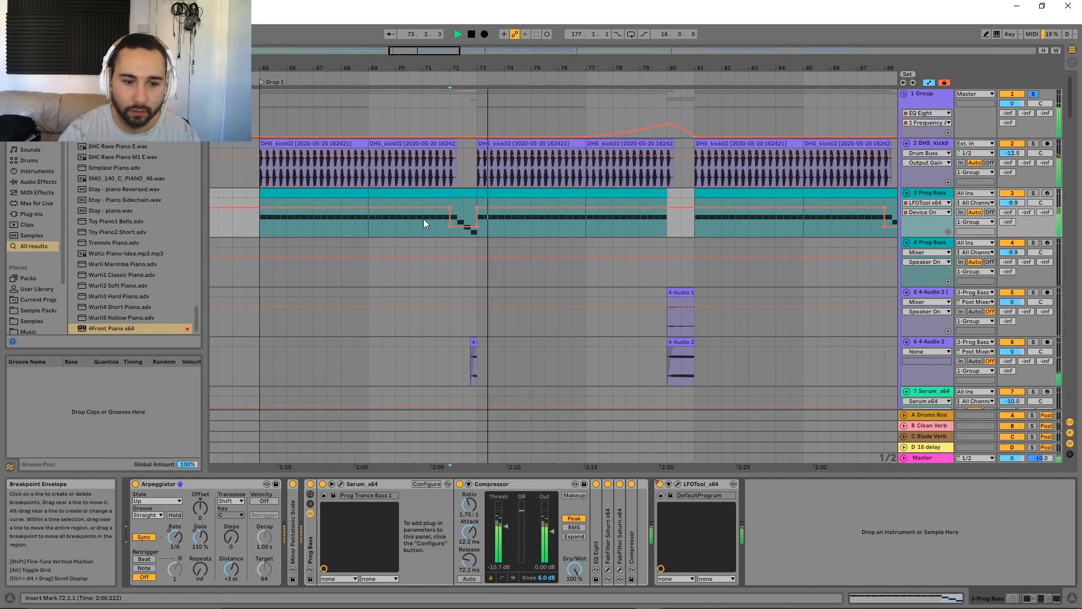
Stop playback, show the kick track's devices, and unfold its EQ Eight to examine it alongside Drum Buss
click(348, 193)
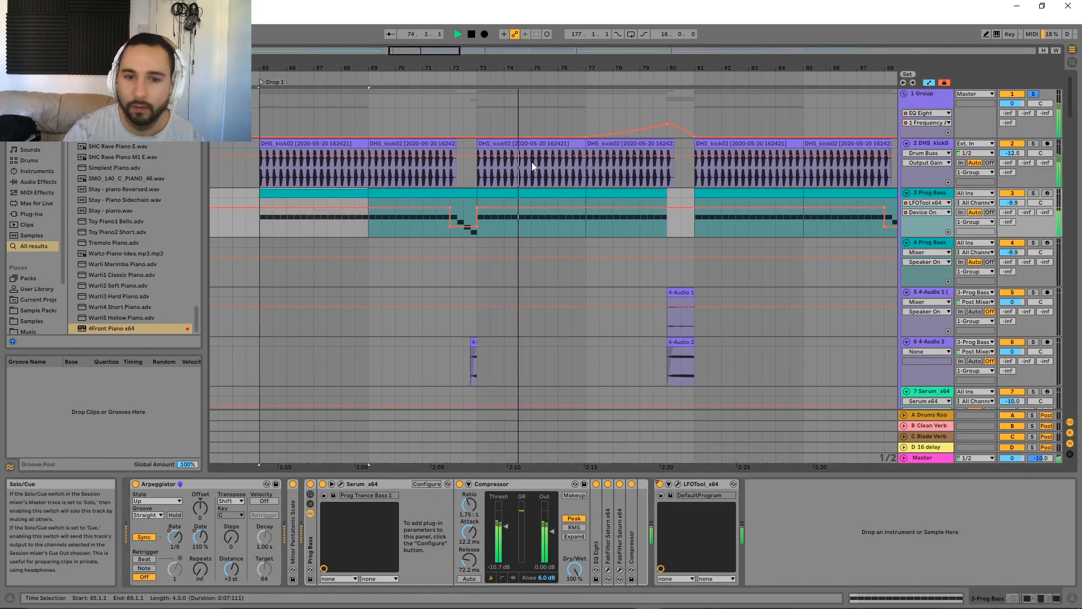
scroll(532, 164, down, 2)
scroll(532, 384, right, 3)
key(space)
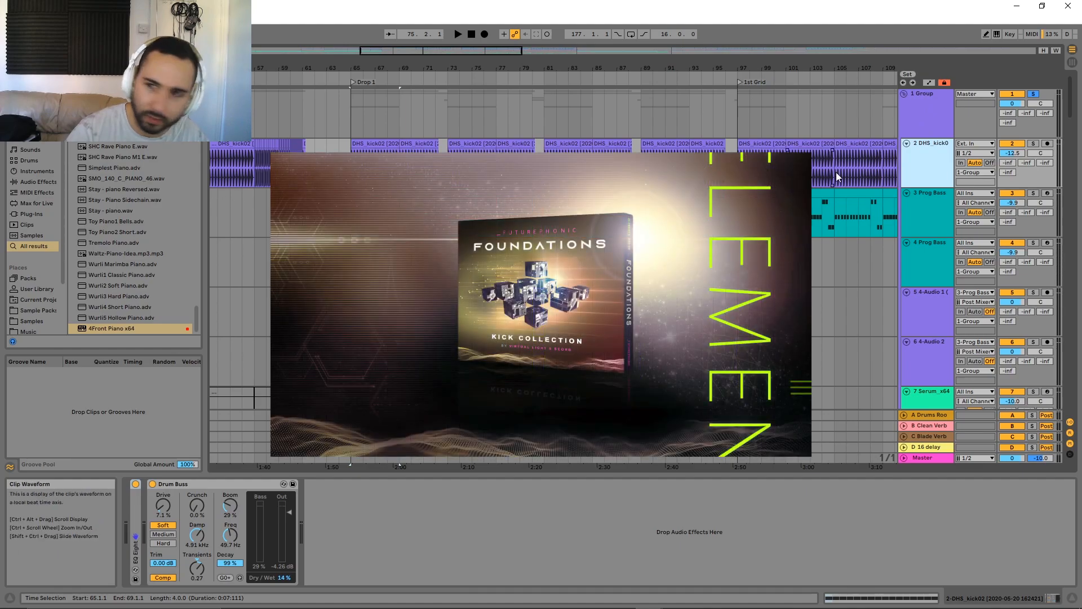
scroll(545, 110, down, 2)
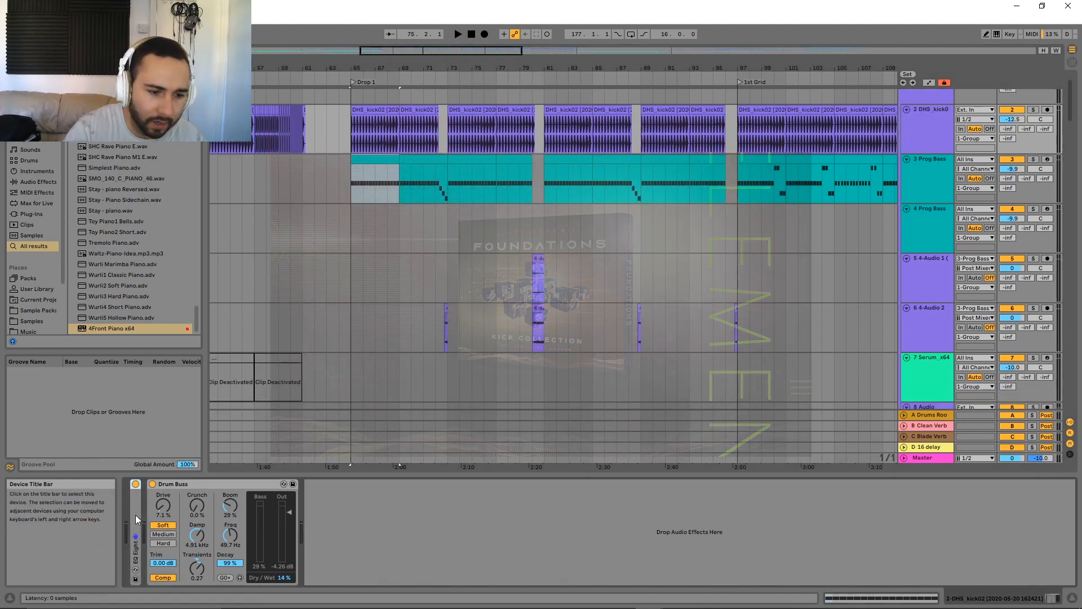
double_click(135, 515)
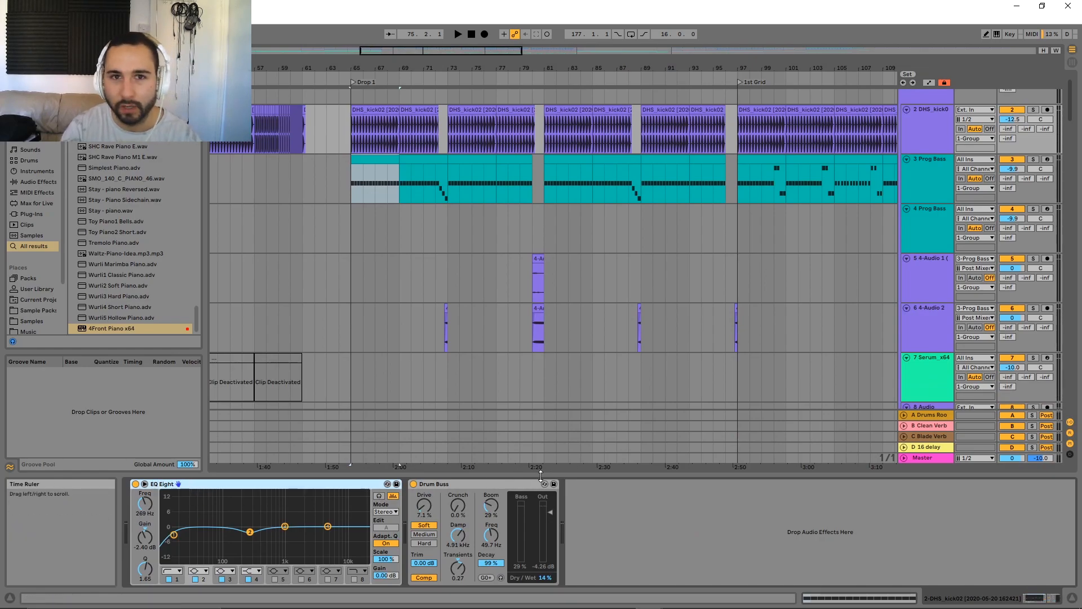
Show the device chain of the track group containing kick and bass, and select its Glue Compressor for examination
click(885, 138)
click(937, 129)
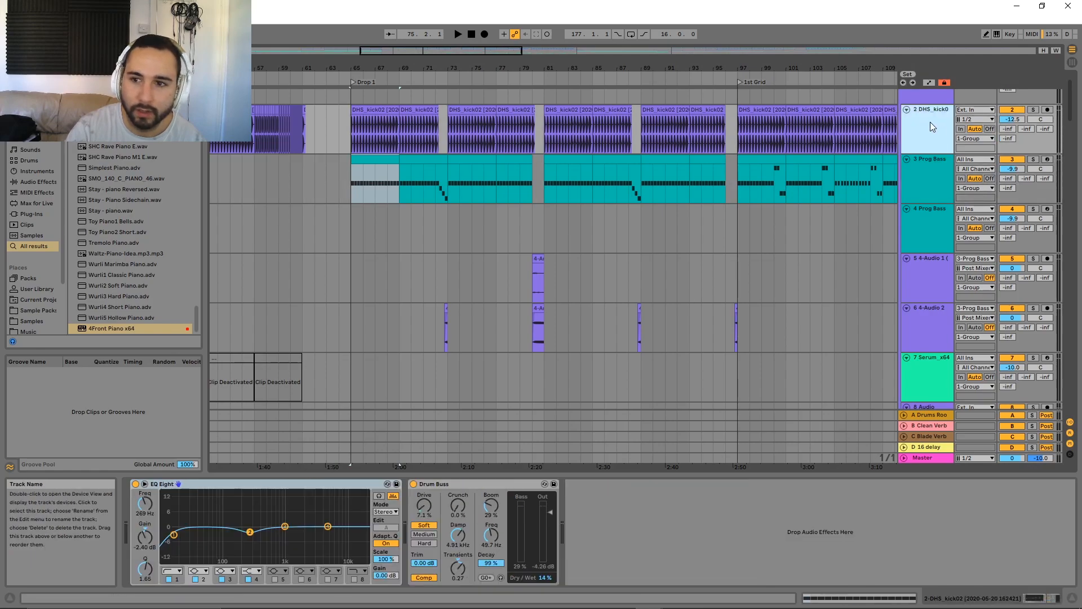
drag(892, 138, 874, 171)
click(927, 117)
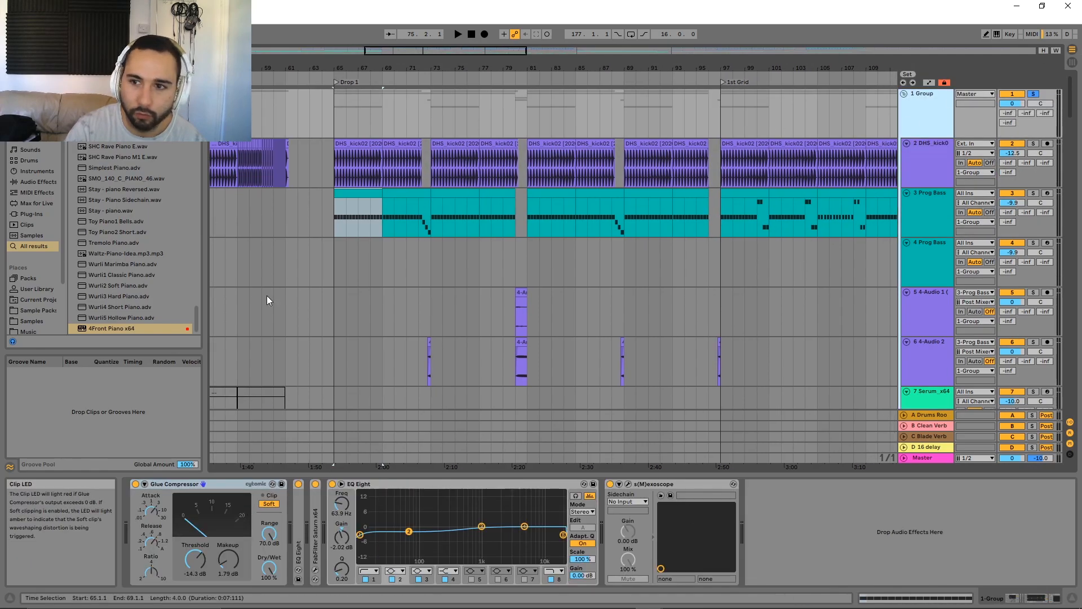
click(187, 486)
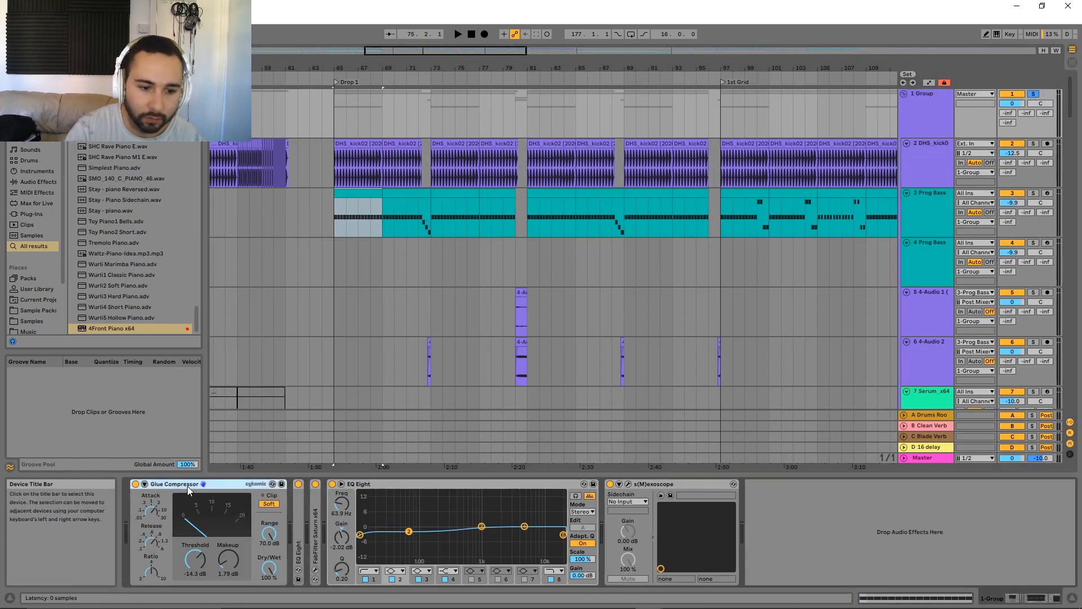
Unfold and refold the group's first EQ Eight and FabFilter Saturn to examine them, and fold the second EQ Eight after examining its curve
double_click(298, 513)
double_click(339, 486)
double_click(316, 508)
double_click(357, 488)
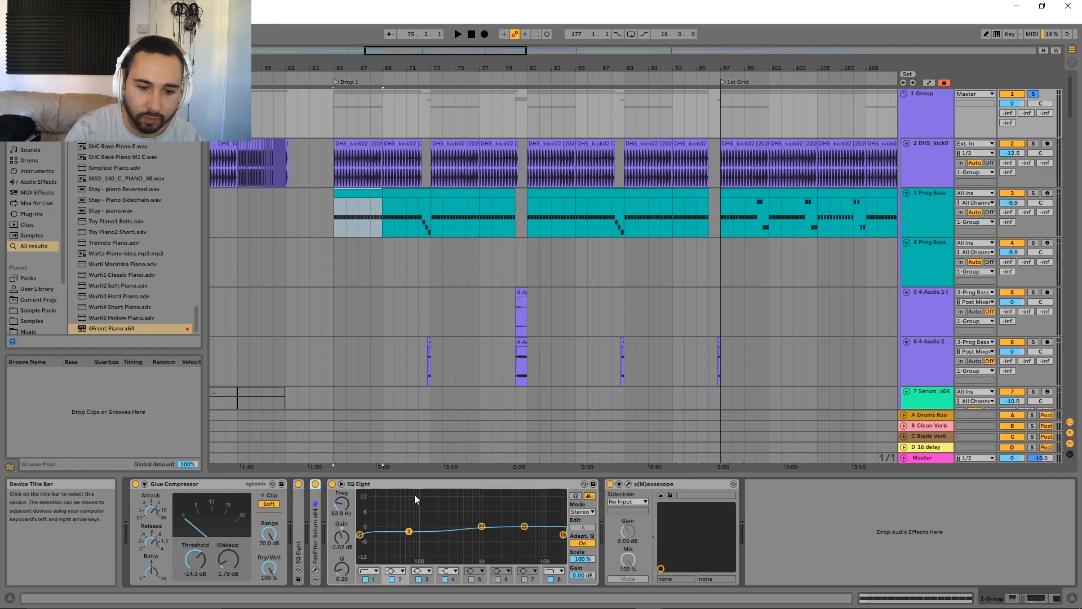
click(405, 482)
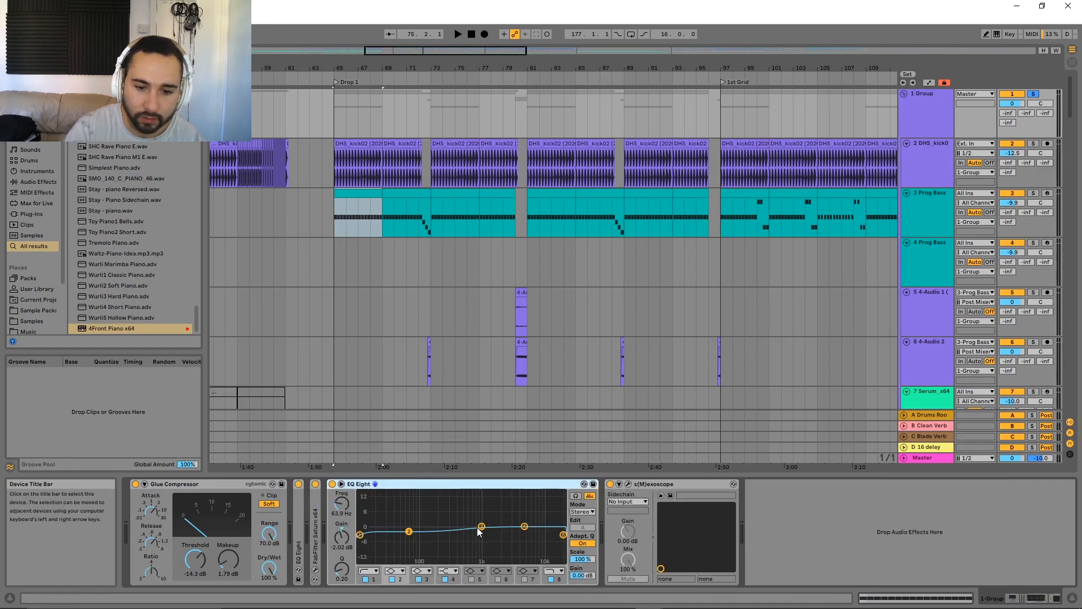
double_click(406, 485)
click(367, 484)
Play the kick and bass from bar 65 to examine the waveform in s(M)exoscope, close its window, and stop playback
key(space)
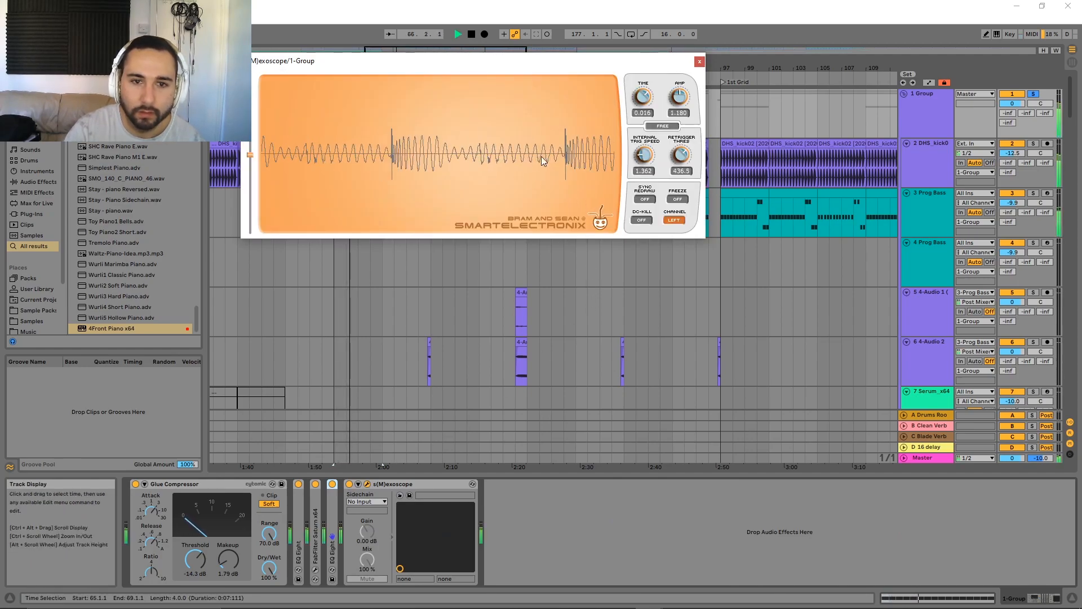
click(700, 63)
key(space)
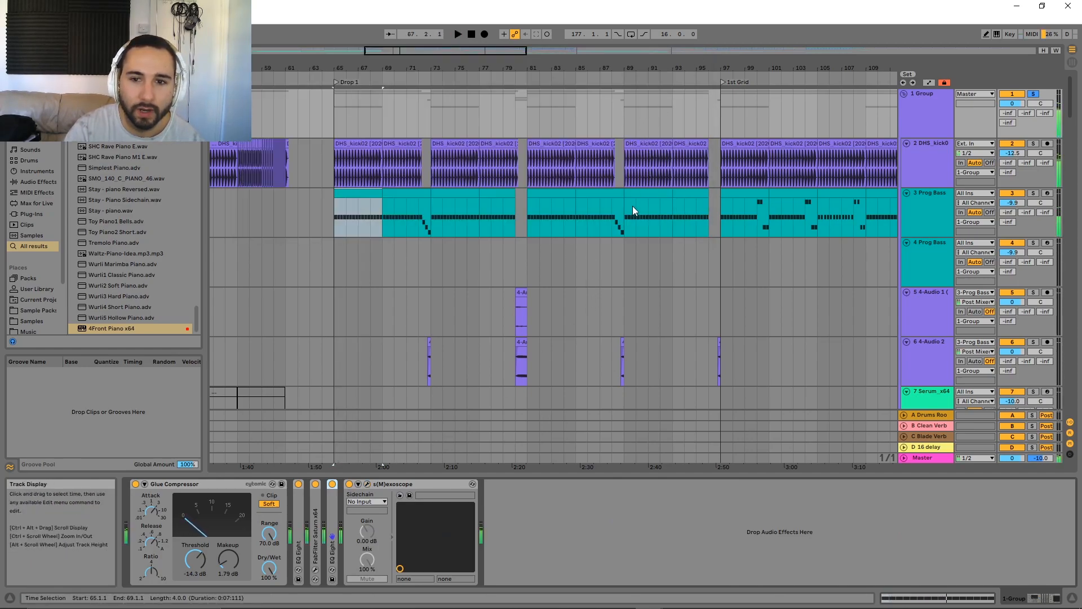
Show the Prog Bass track's device chain within the full arrangement, and open the notes of its first Drop 1 clip
key(w)
click(935, 196)
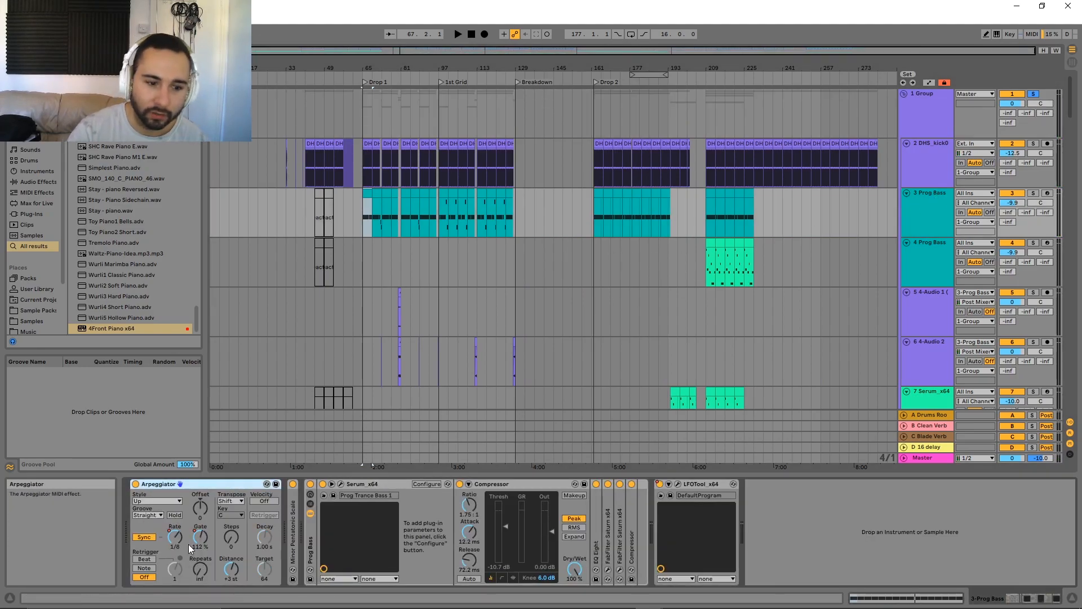
double_click(367, 194)
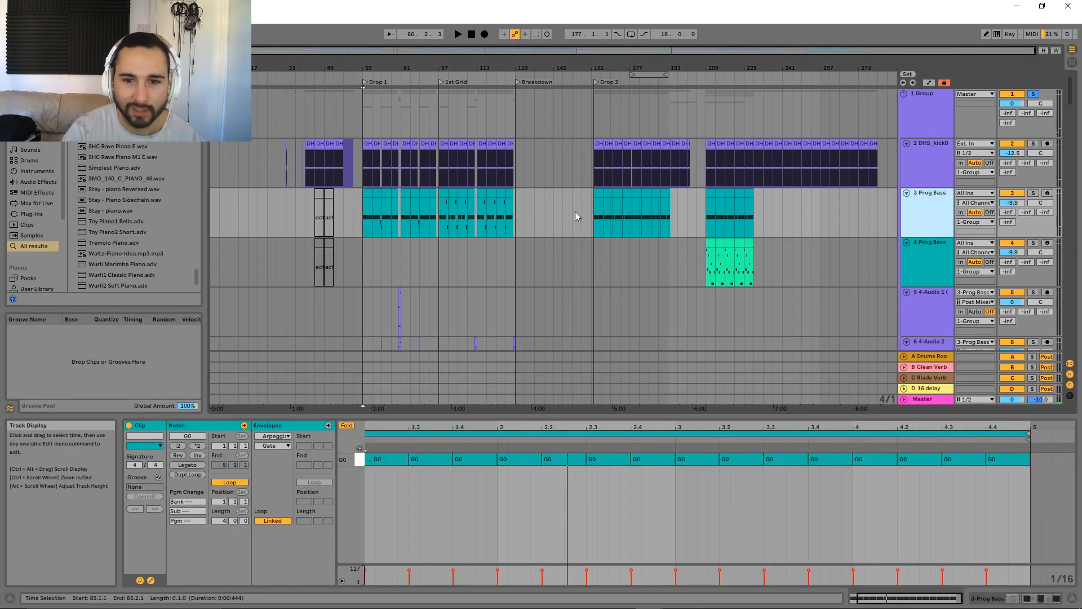
Play the breakdown before Drop 2 from bar 153, and place the insert marker at bar 157 on the Prog Bass track
scroll(576, 211, up, 2)
drag(651, 225, 580, 259)
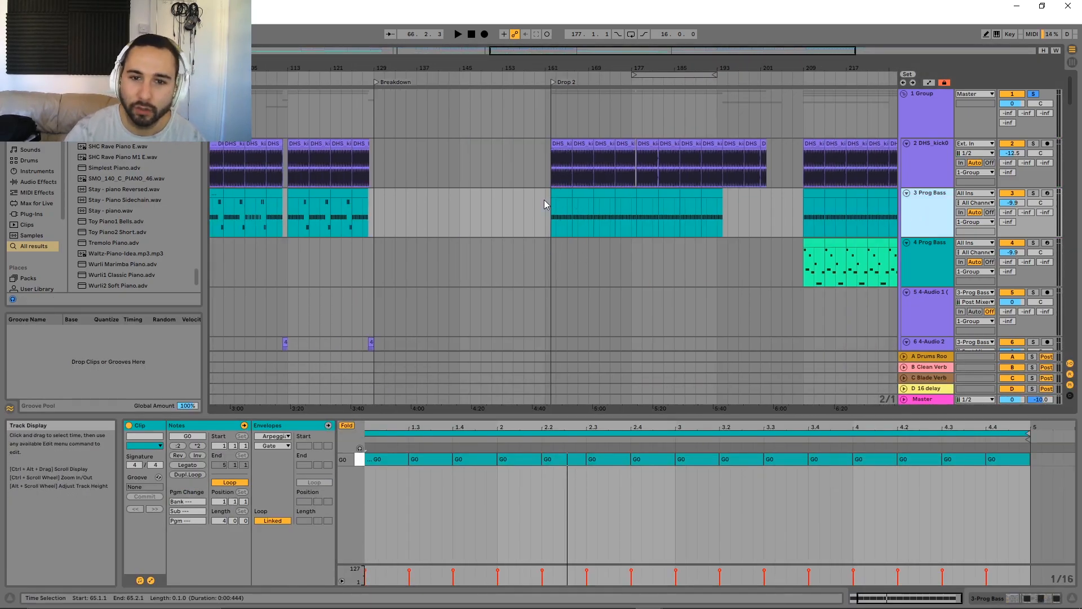
click(502, 209)
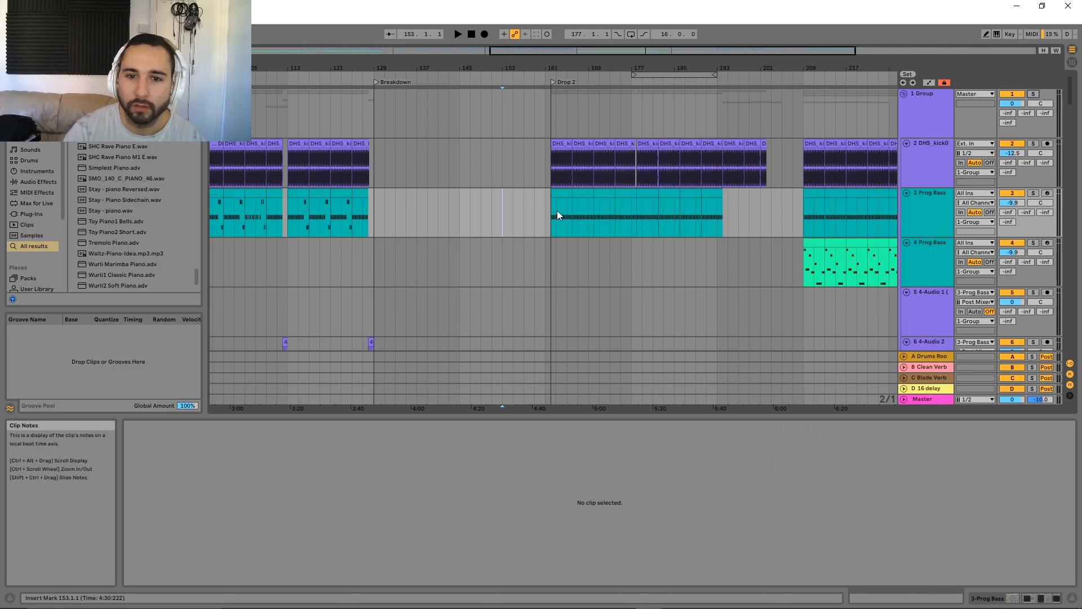
key(space)
click(520, 216)
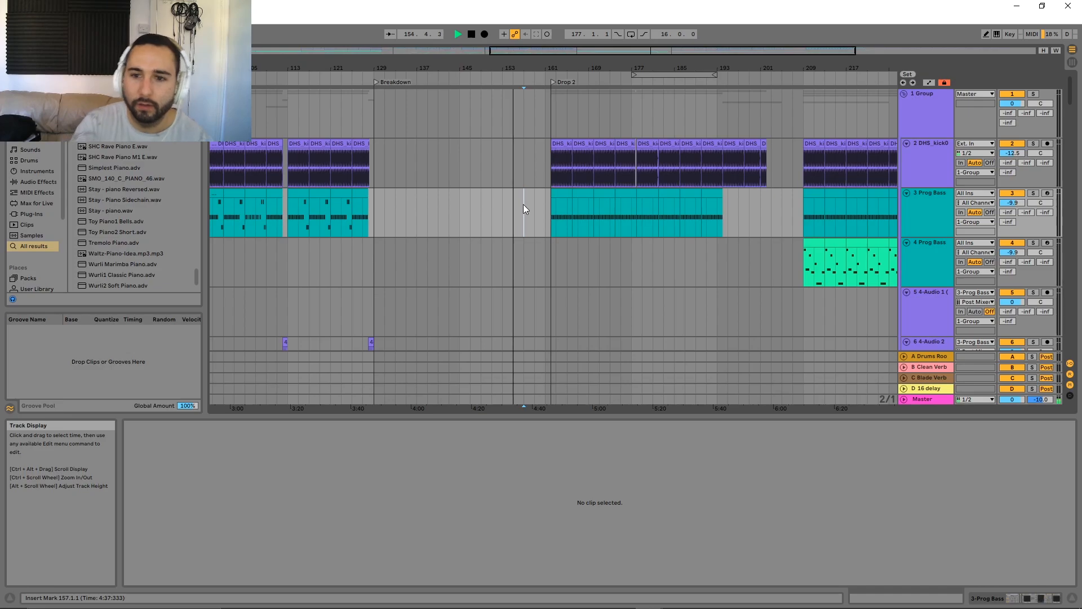
Show the Prog Bass devices and display the Arpeggiator's Synced Rate automation around the start of Drop 2
click(919, 211)
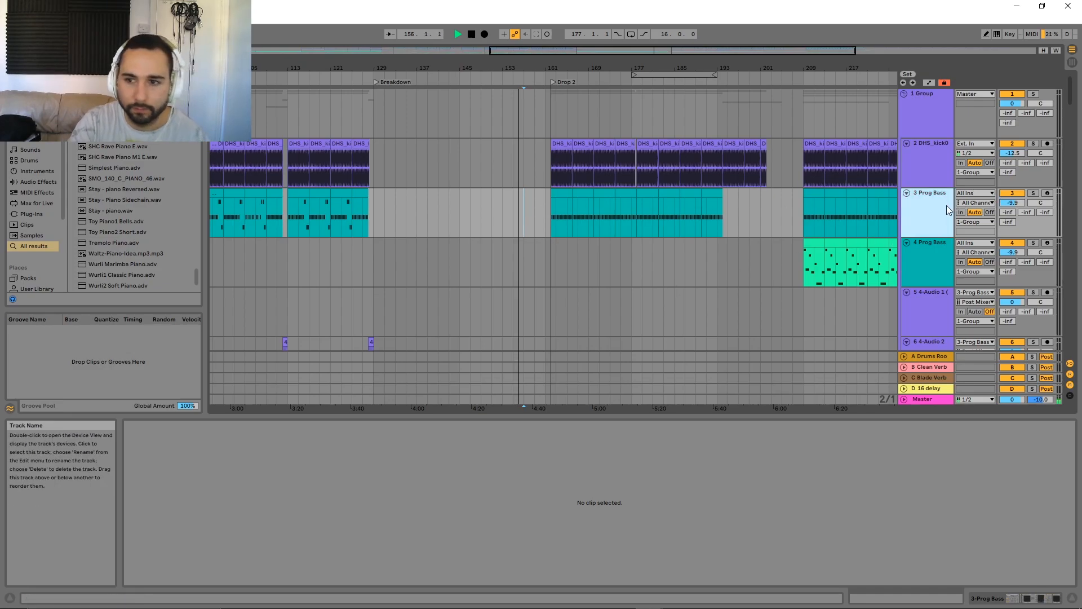
key(shift+Tab)
key(a)
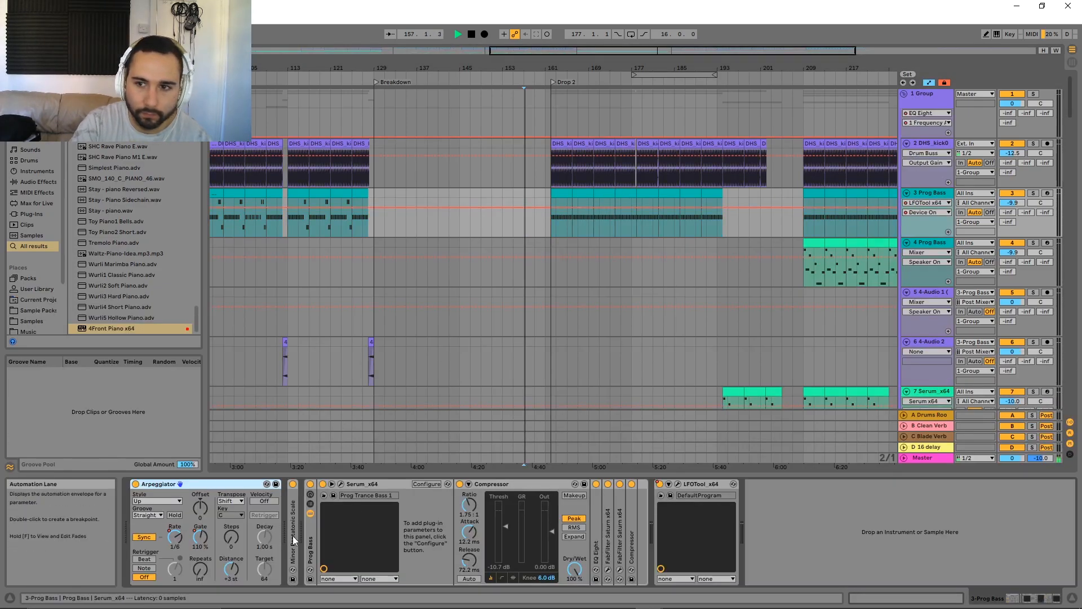
click(175, 540)
scroll(532, 252, up, 5)
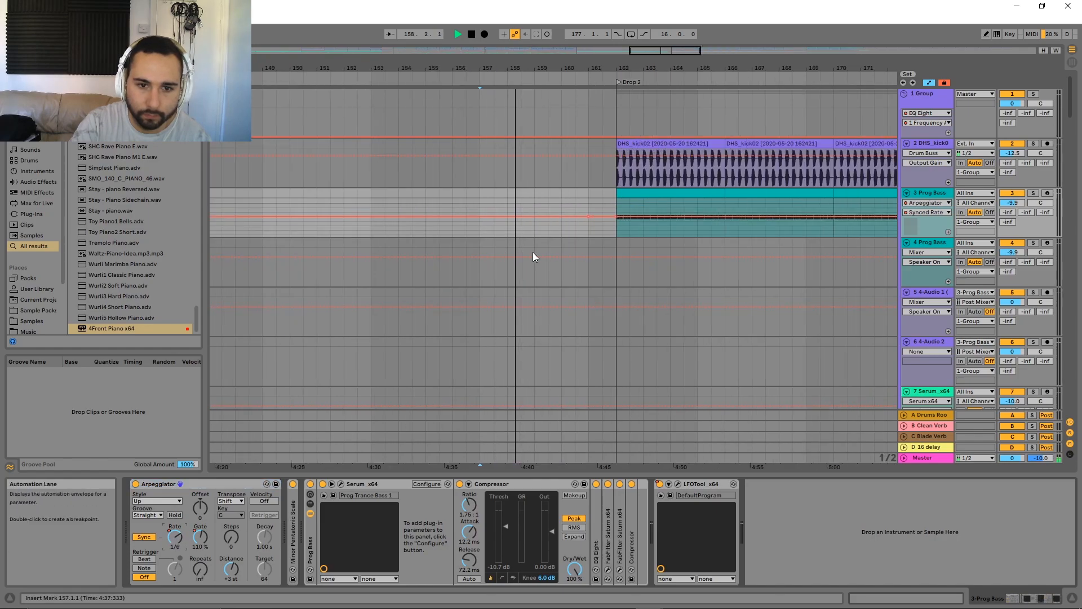
Follow playback into Drop 2, solo the kick and bass group to hear the bass, and stop playback
drag(602, 251, 465, 277)
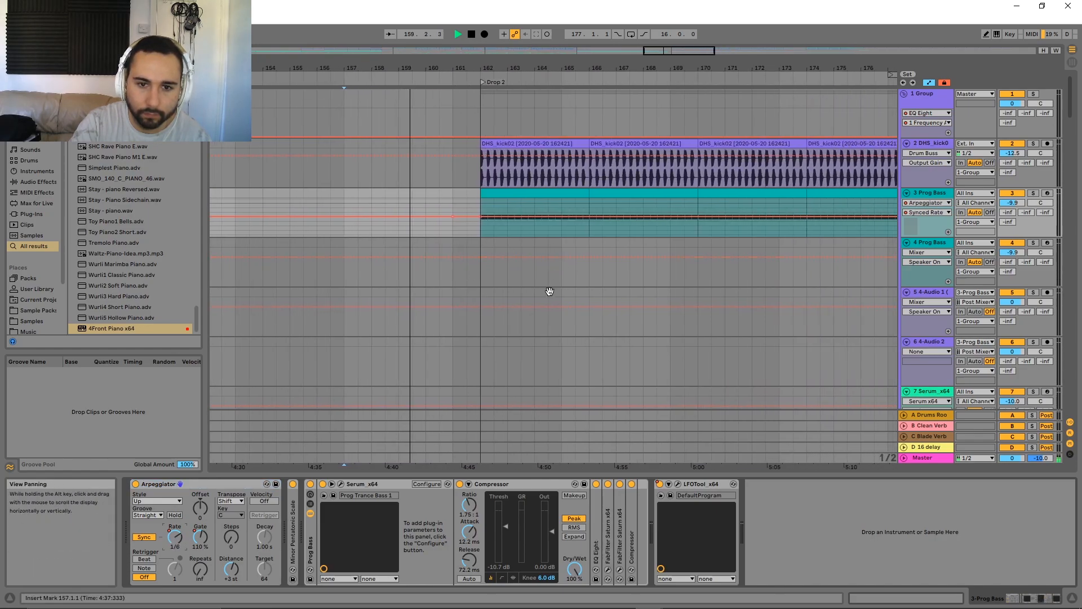
drag(549, 290, 460, 292)
scroll(459, 293, down, 4)
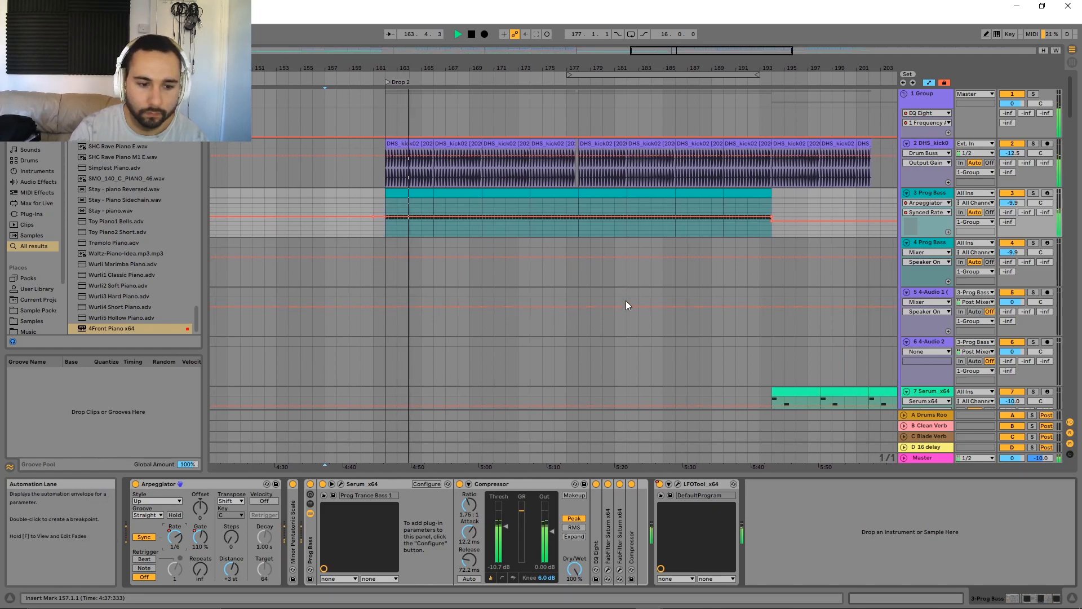
click(1034, 94)
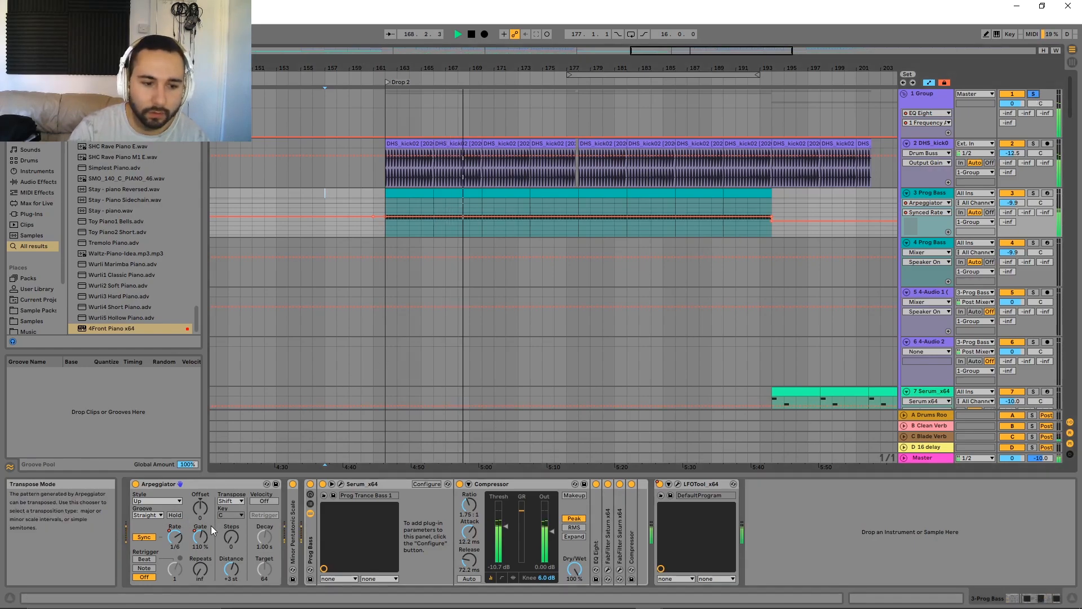
key(space)
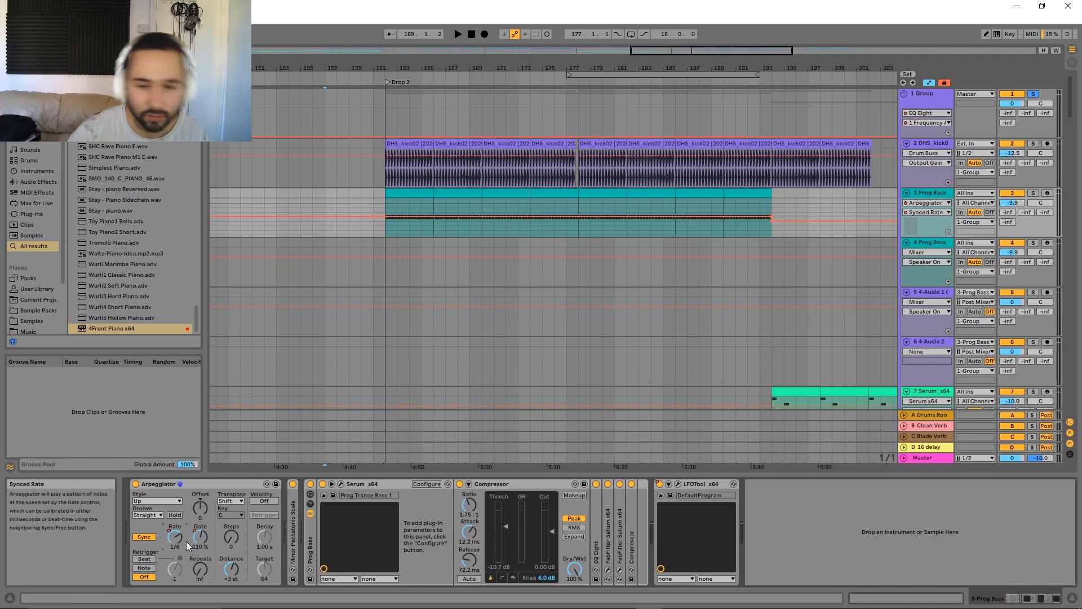
Hide the automation lanes and bring the Drop 2 section of the arrangement into view
key(a)
key(w)
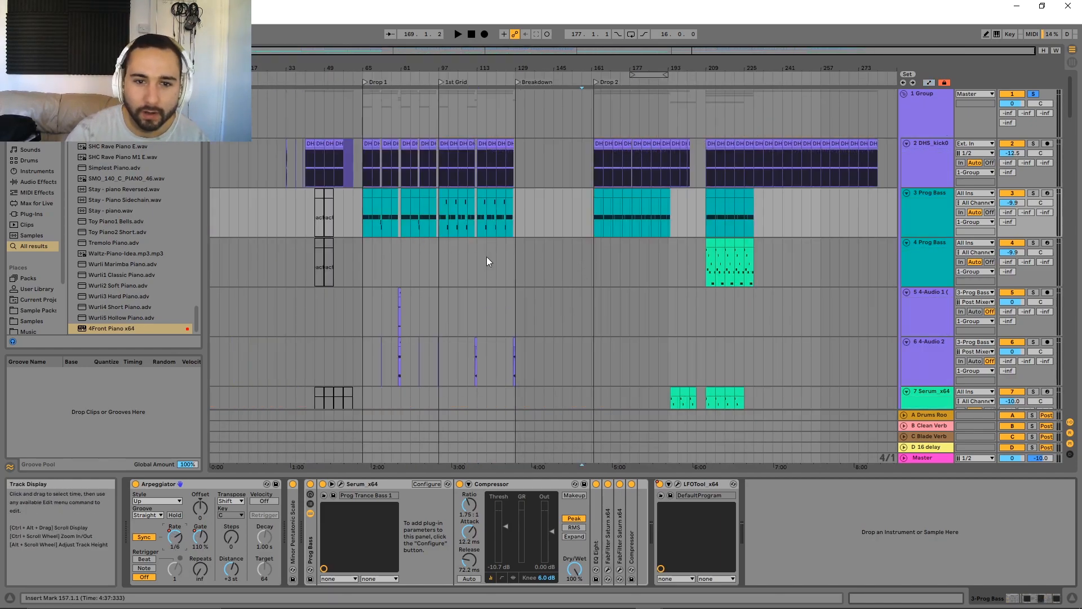
scroll(488, 261, up, 3)
drag(742, 263, 460, 267)
scroll(512, 262, up, 3)
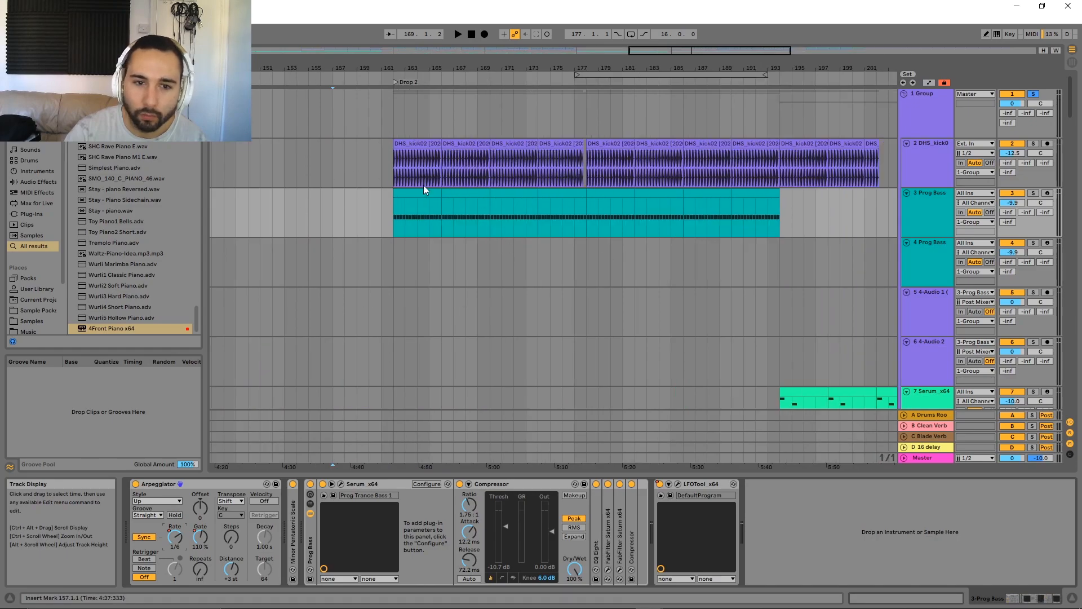
drag(337, 314, 523, 305)
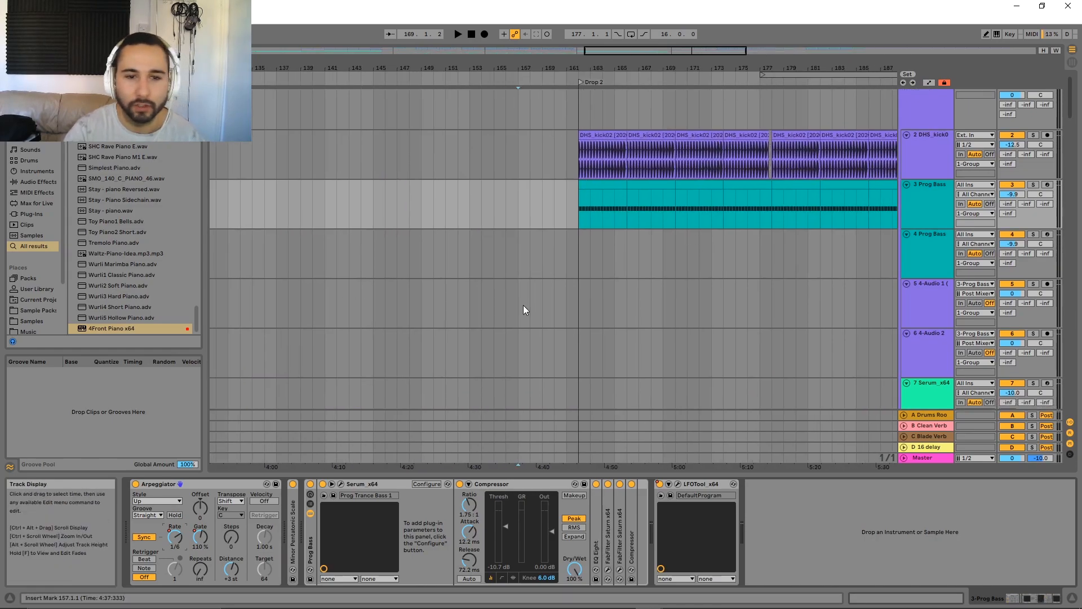
Try the Arpeggiator at a 1/16 rate, playing the first Drop 2 bass clip from bar 162, and stop playback
key(w)
drag(359, 246, 393, 257)
scroll(393, 257, up, 3)
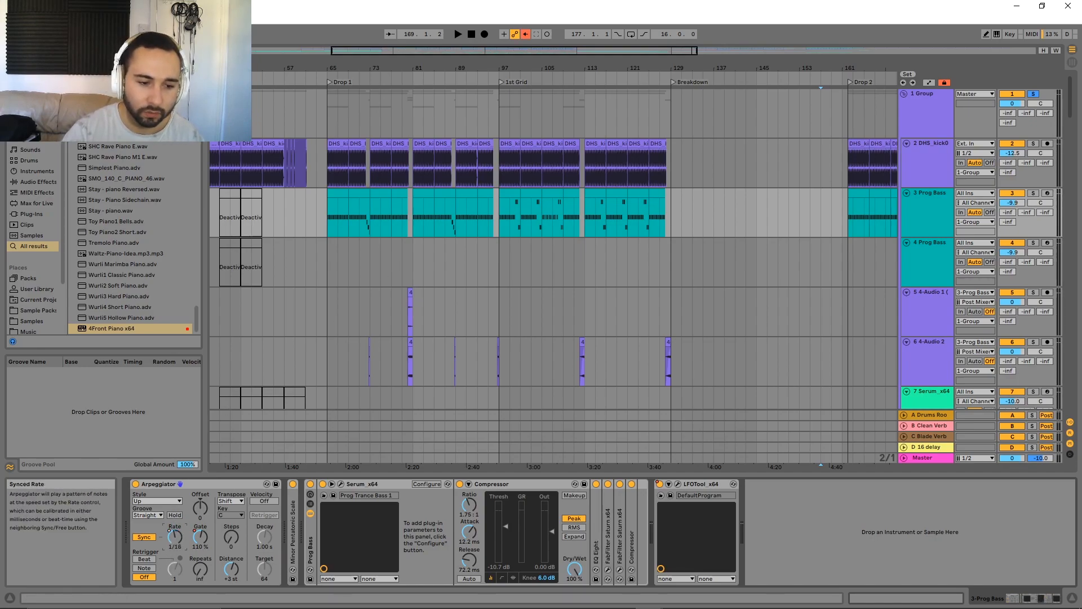
scroll(829, 214, right, 3)
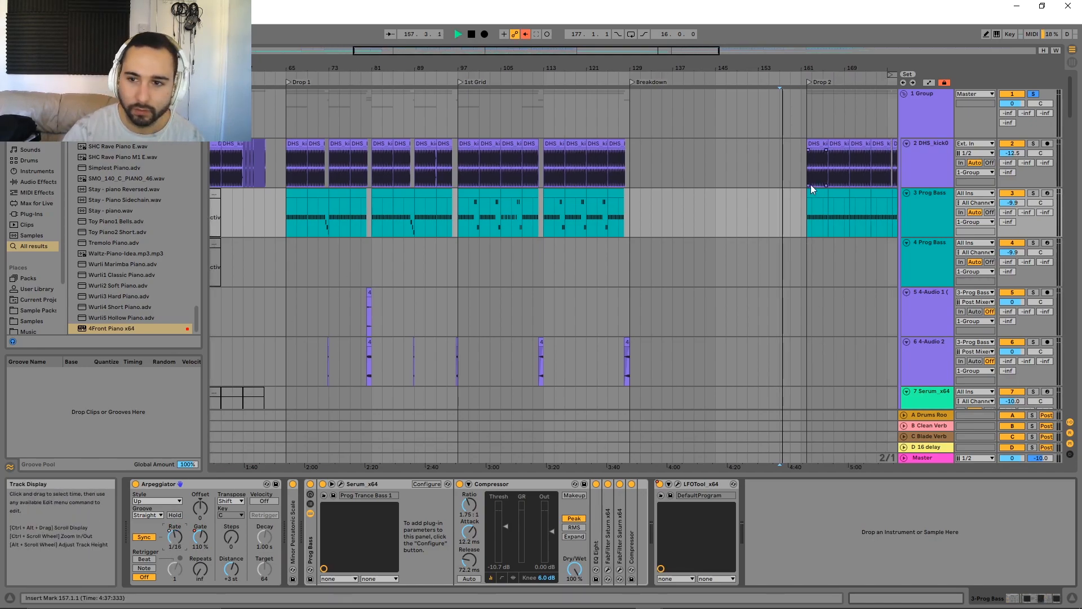
click(817, 200)
key(space)
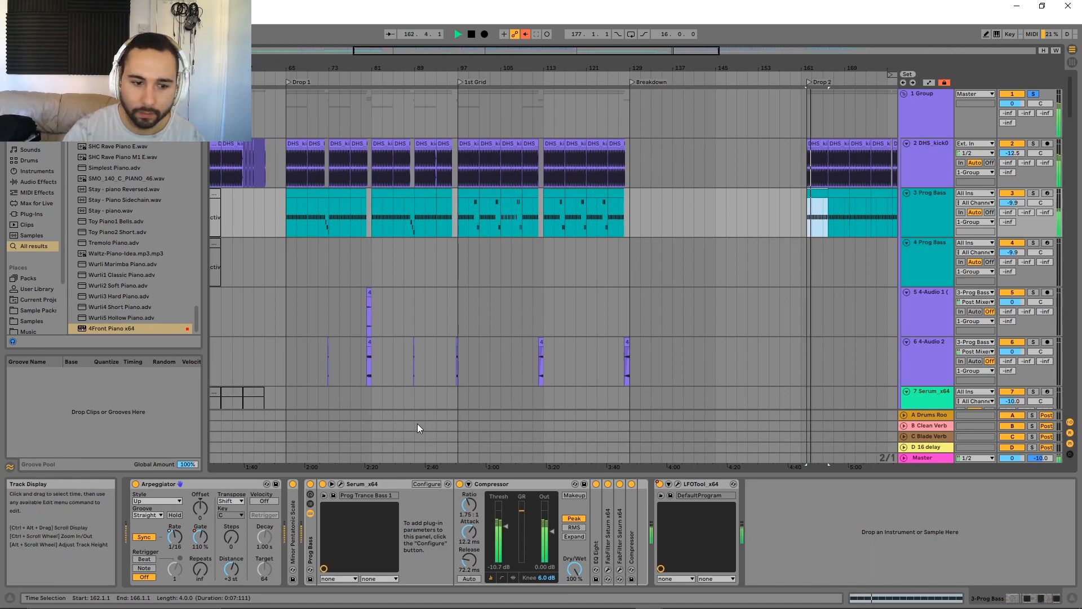
drag(200, 537, 200, 533)
key(space)
Select the first Drop 1 bass clip, play it from bar 65 to compare its rhythm with Drop 2, and stop playback
click(534, 169)
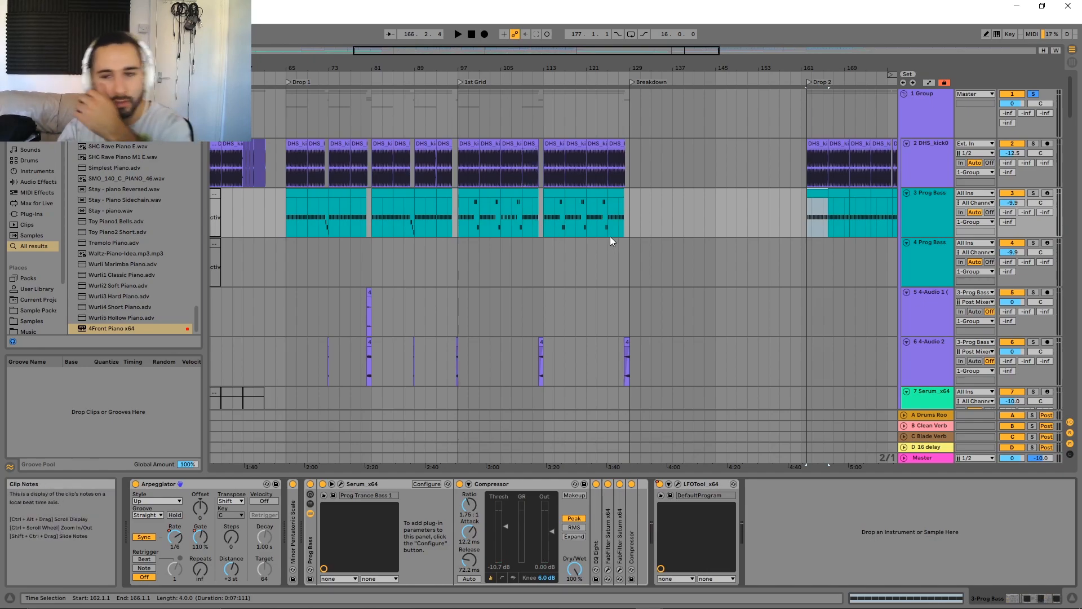
click(300, 194)
key(space)
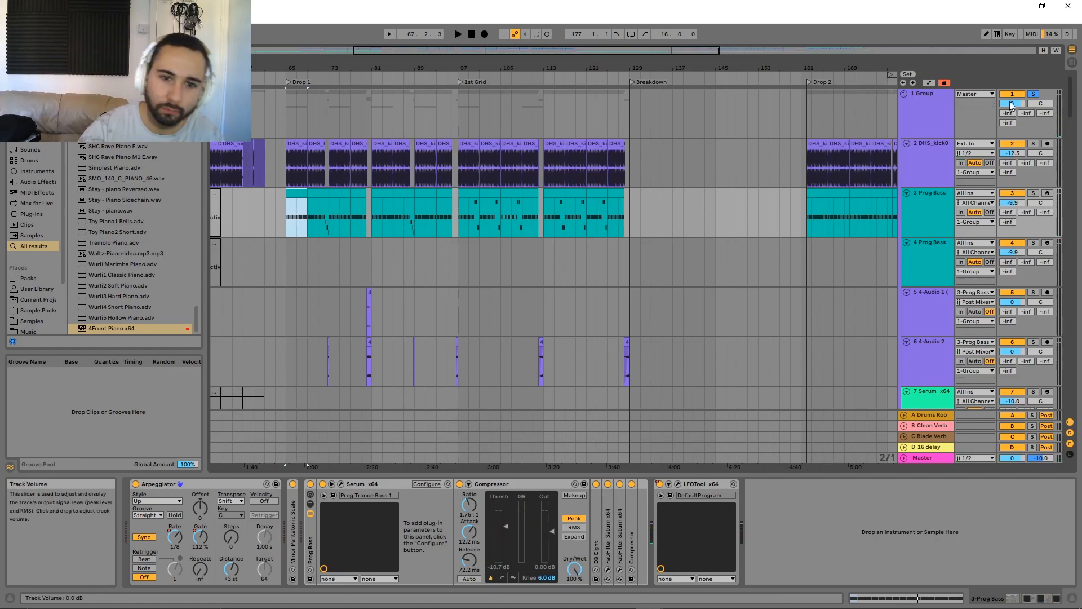
scroll(593, 204, down, 3)
scroll(411, 239, up, 3)
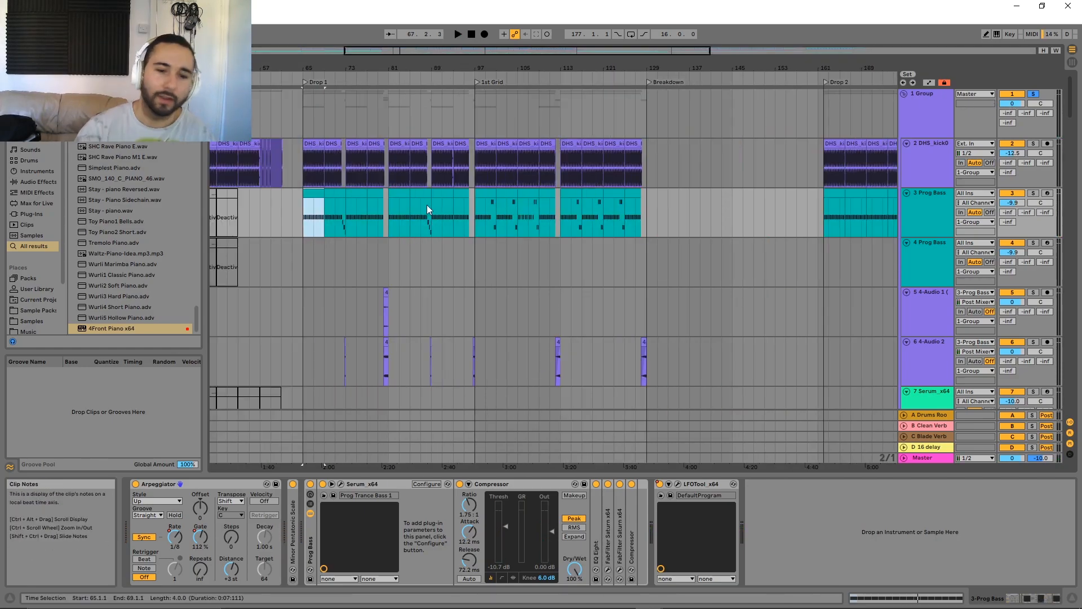